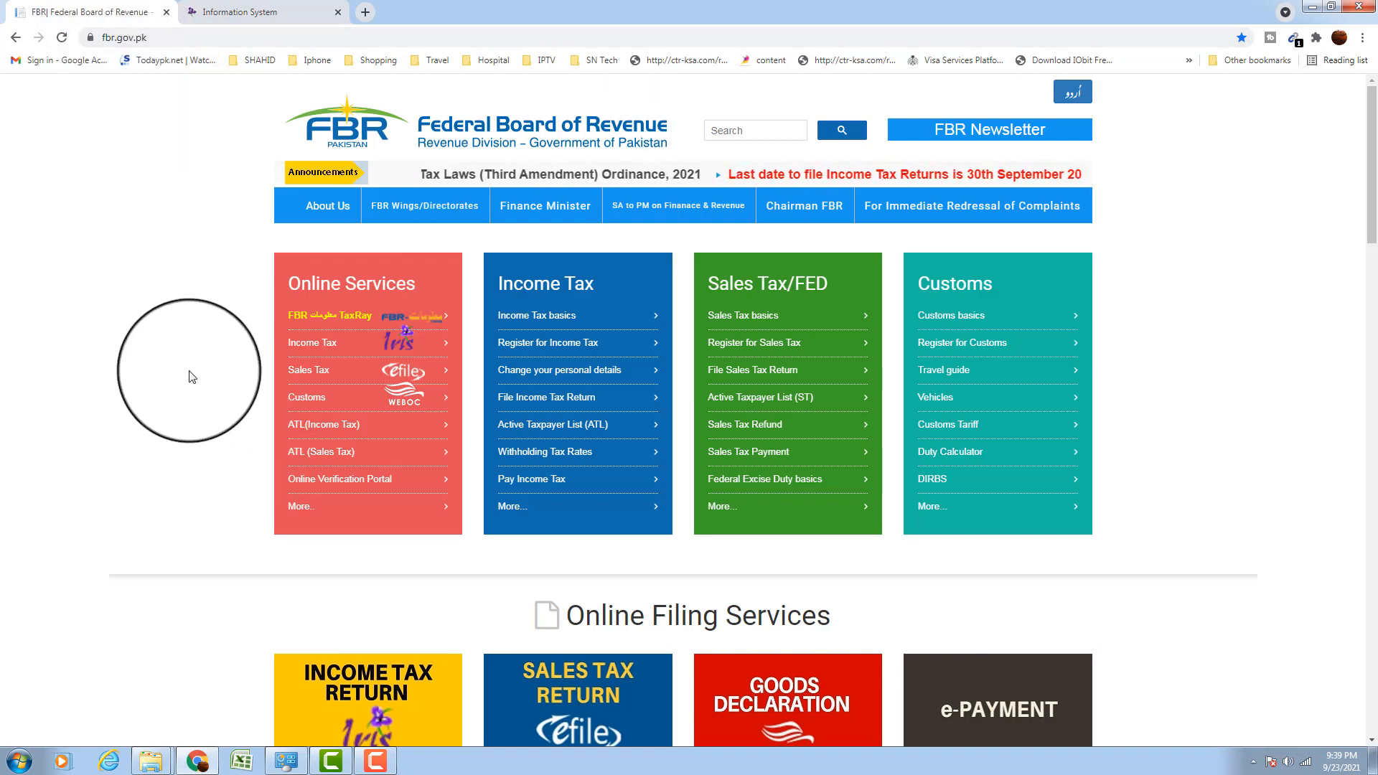
Go to Income Tax Return Filing on the FBR site and open the filing link for users outside Pakistan
click(316, 347)
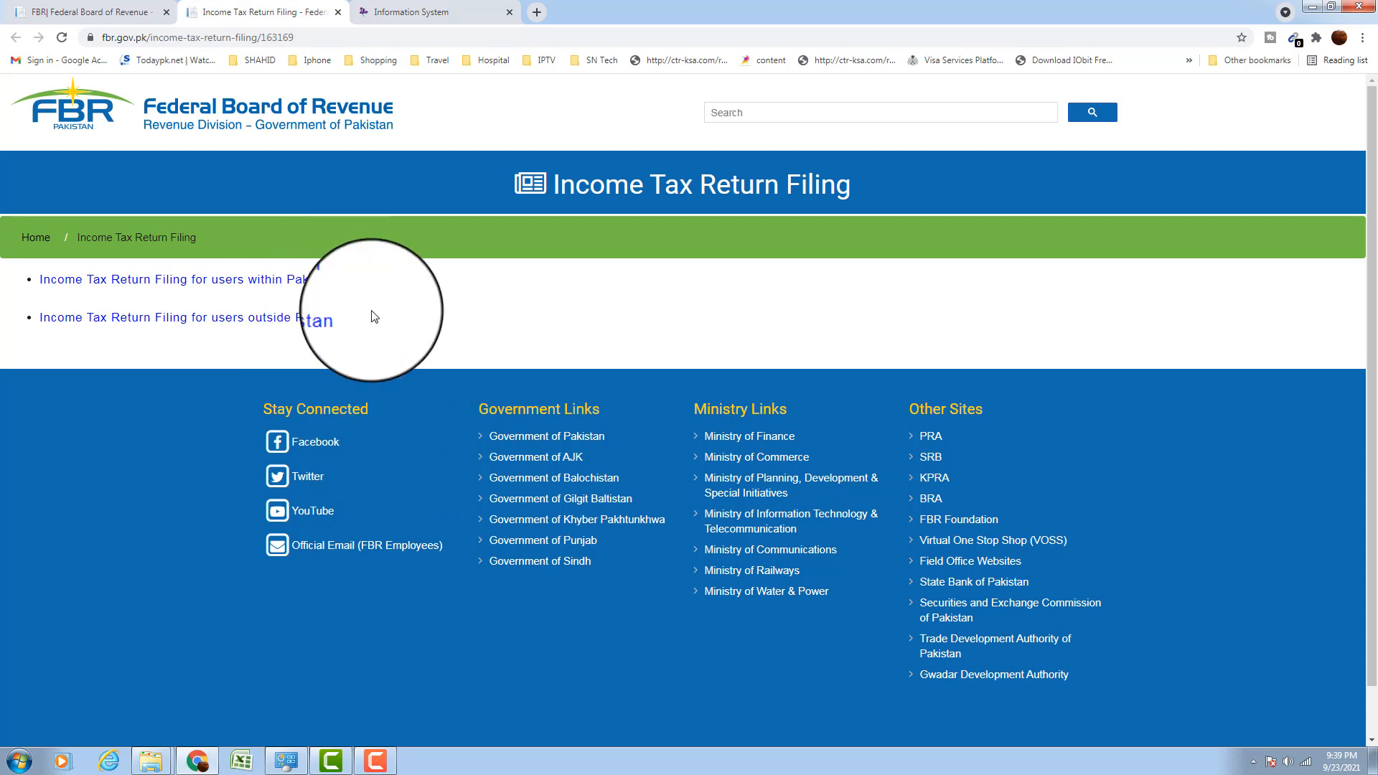
click(287, 323)
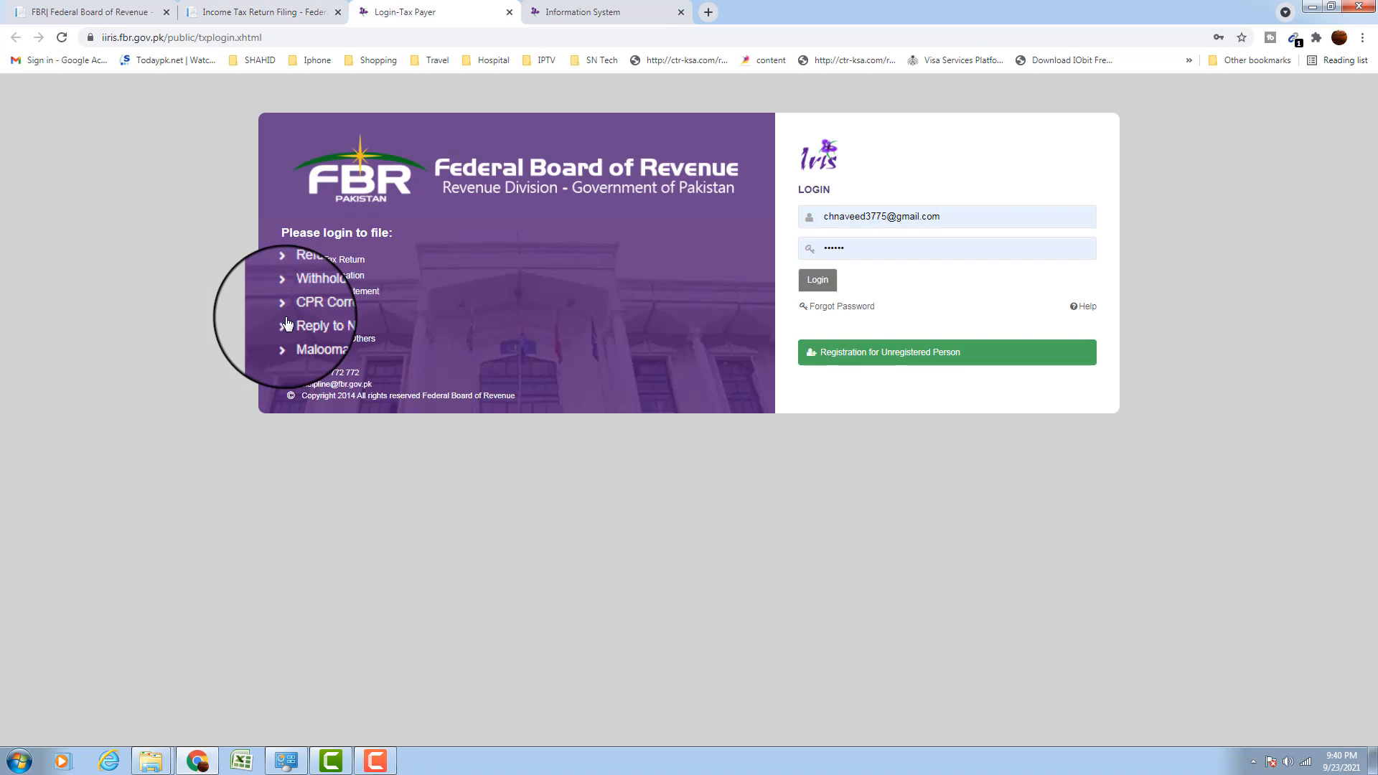
Replace the prefilled username with the second saved login's credentials and sign in to IRIS
drag(960, 218, 814, 217)
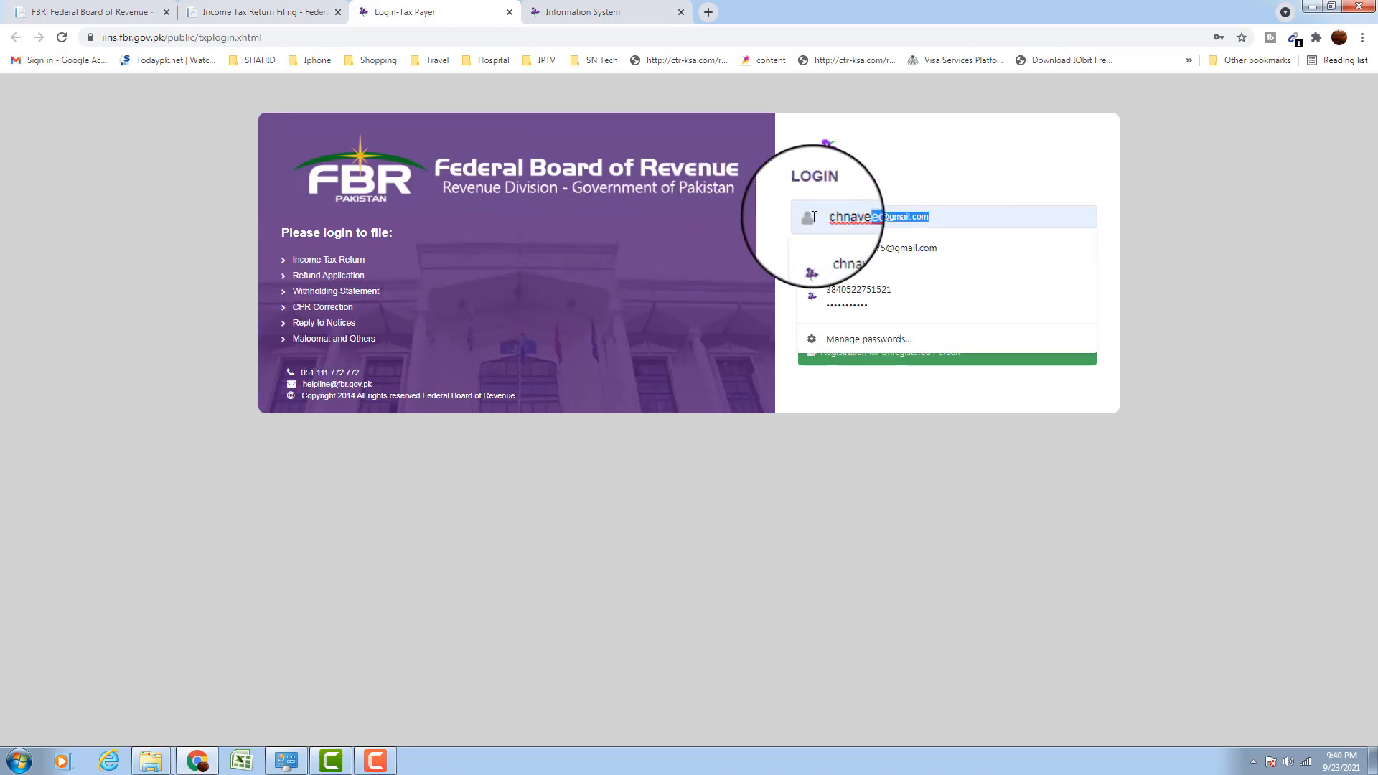
key(BackSpace)
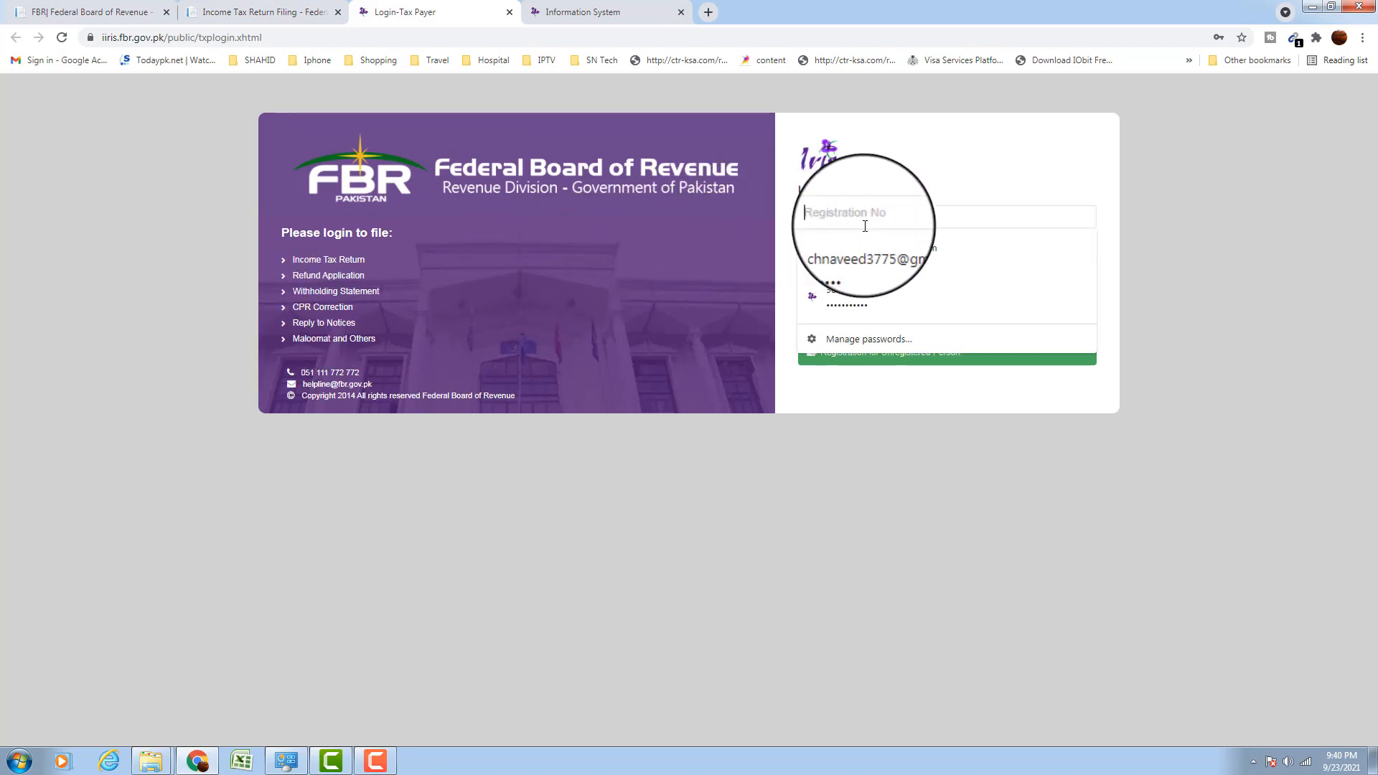
click(921, 302)
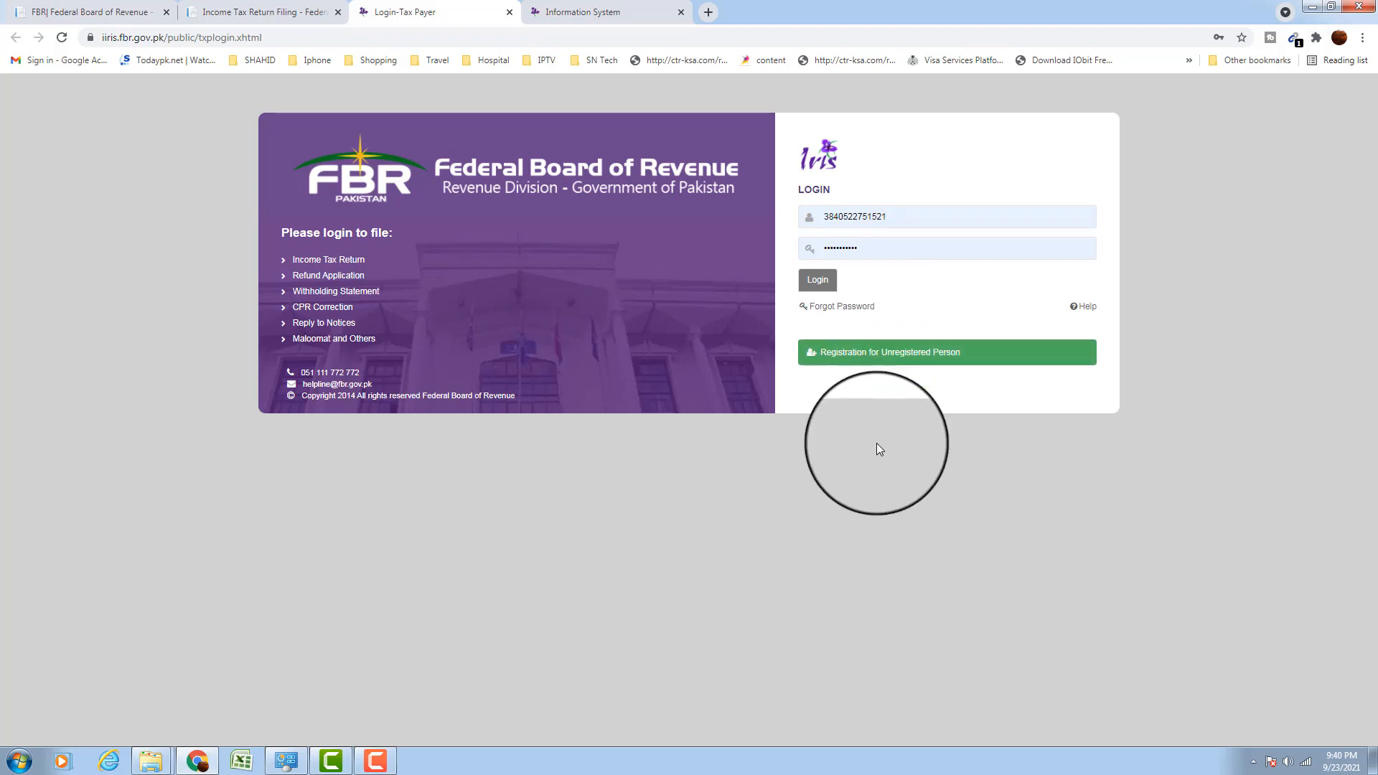
click(822, 278)
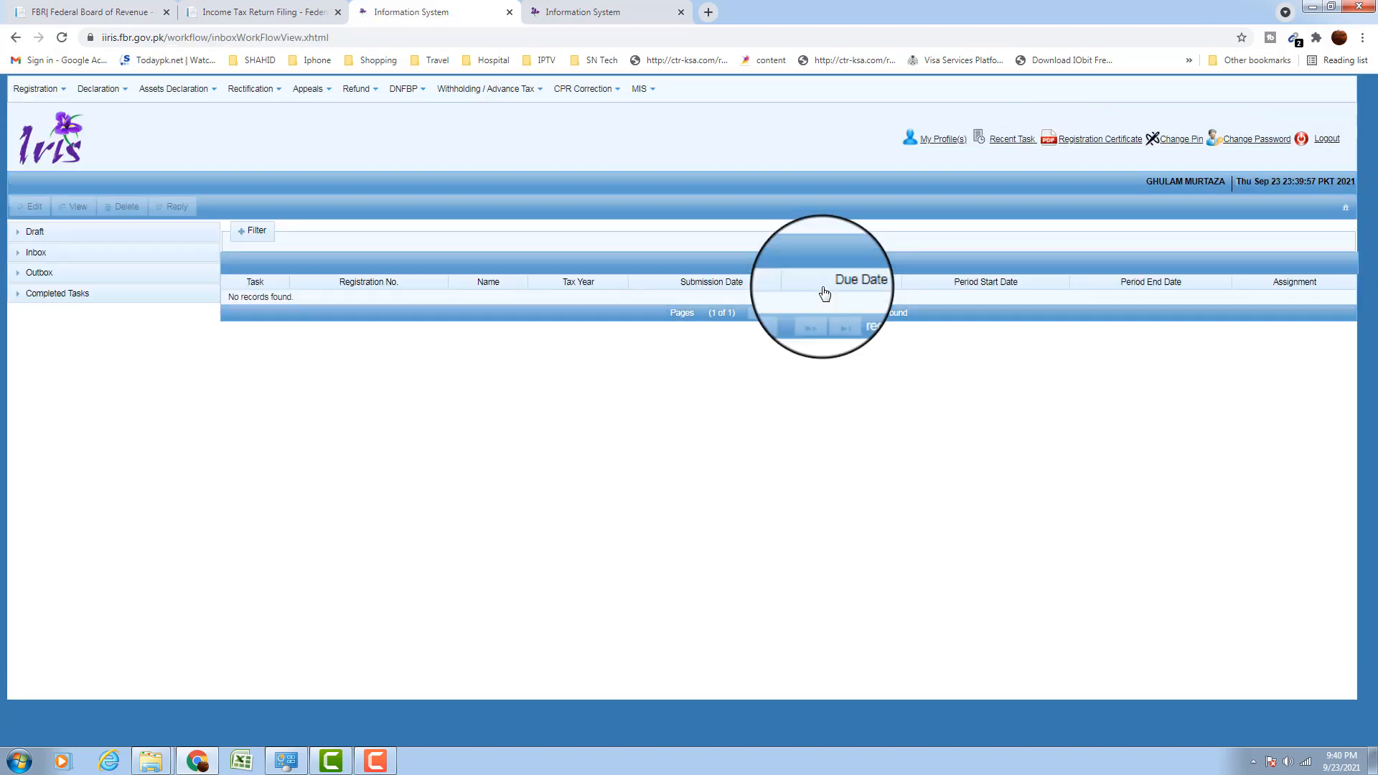
Show the Declaration menu's list of return types from the IRIS inbox
click(109, 90)
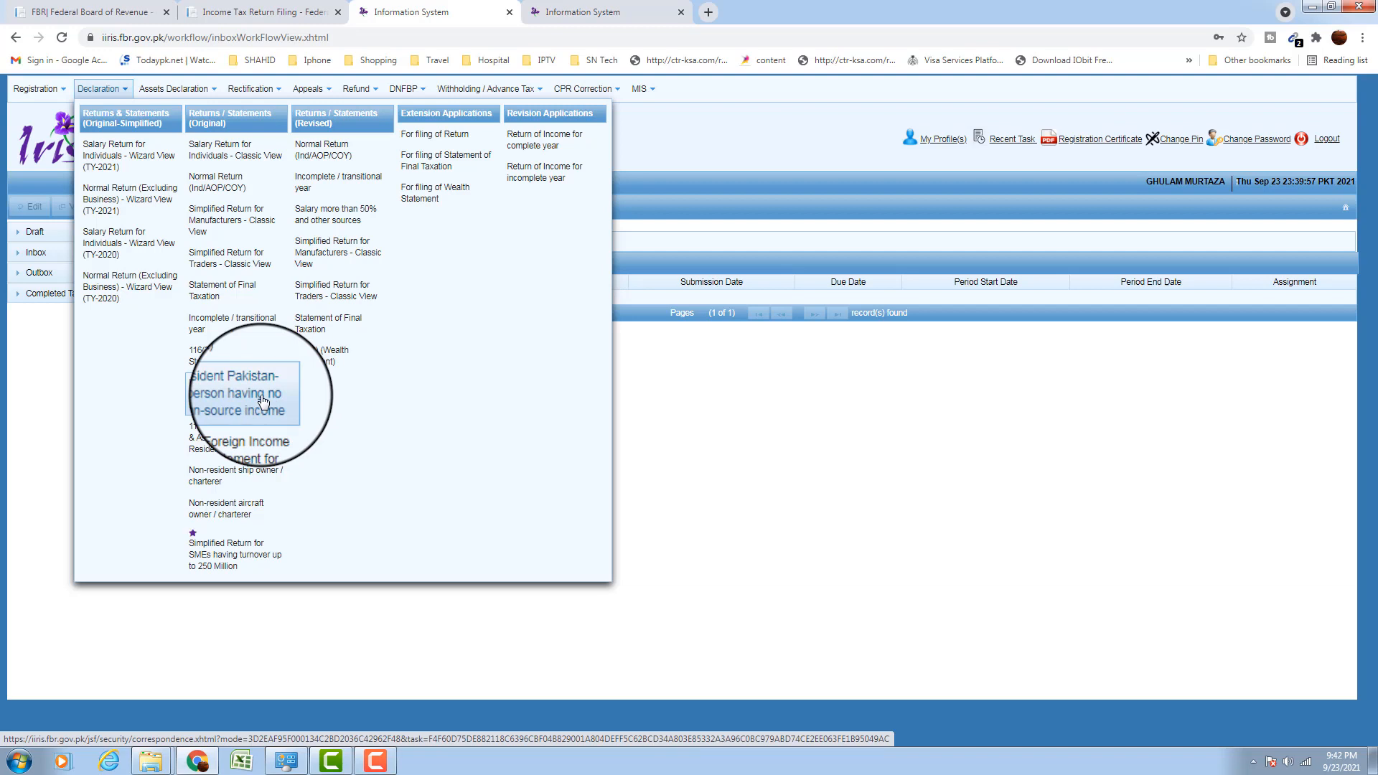
Start the non-resident Pakistan-origin 114(1) return for the 01-Jul-2020 to 30-Jun-2021 period
click(228, 401)
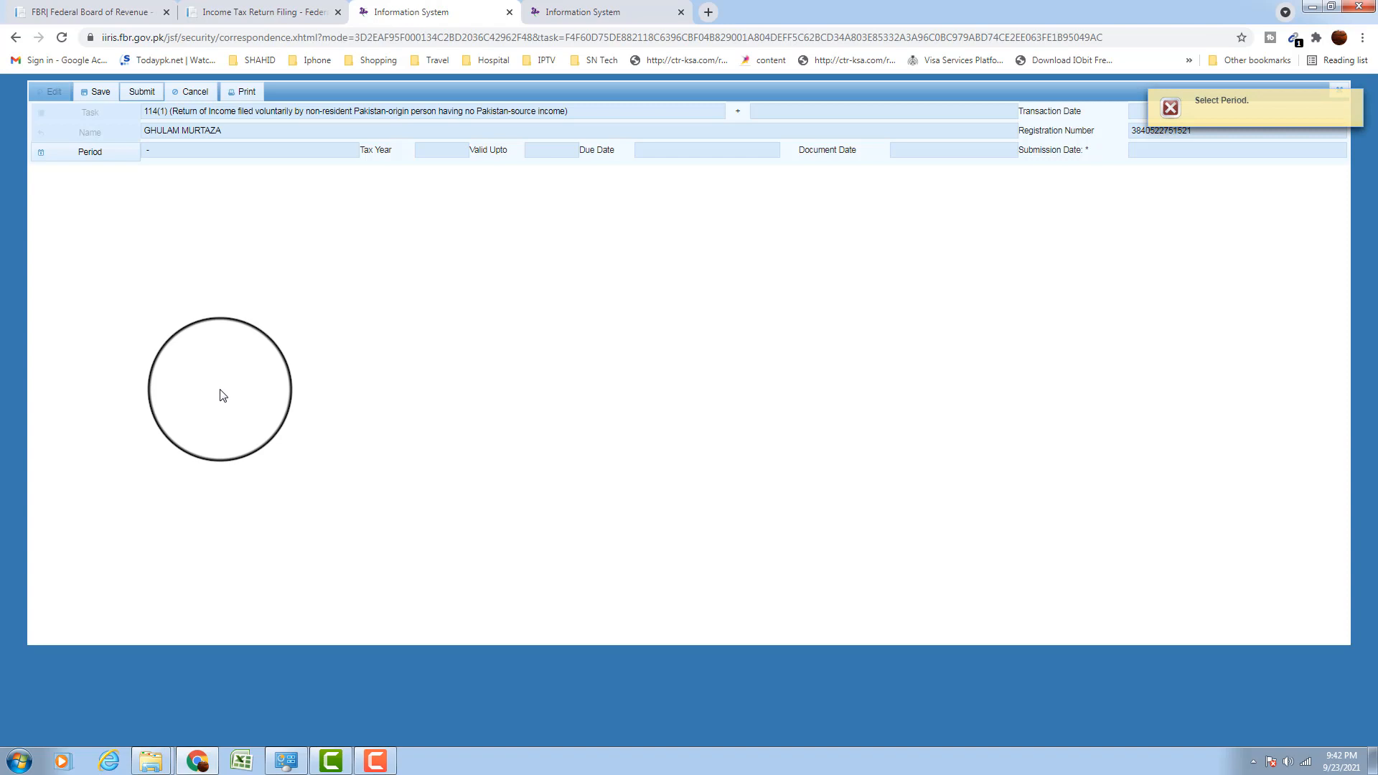
click(117, 155)
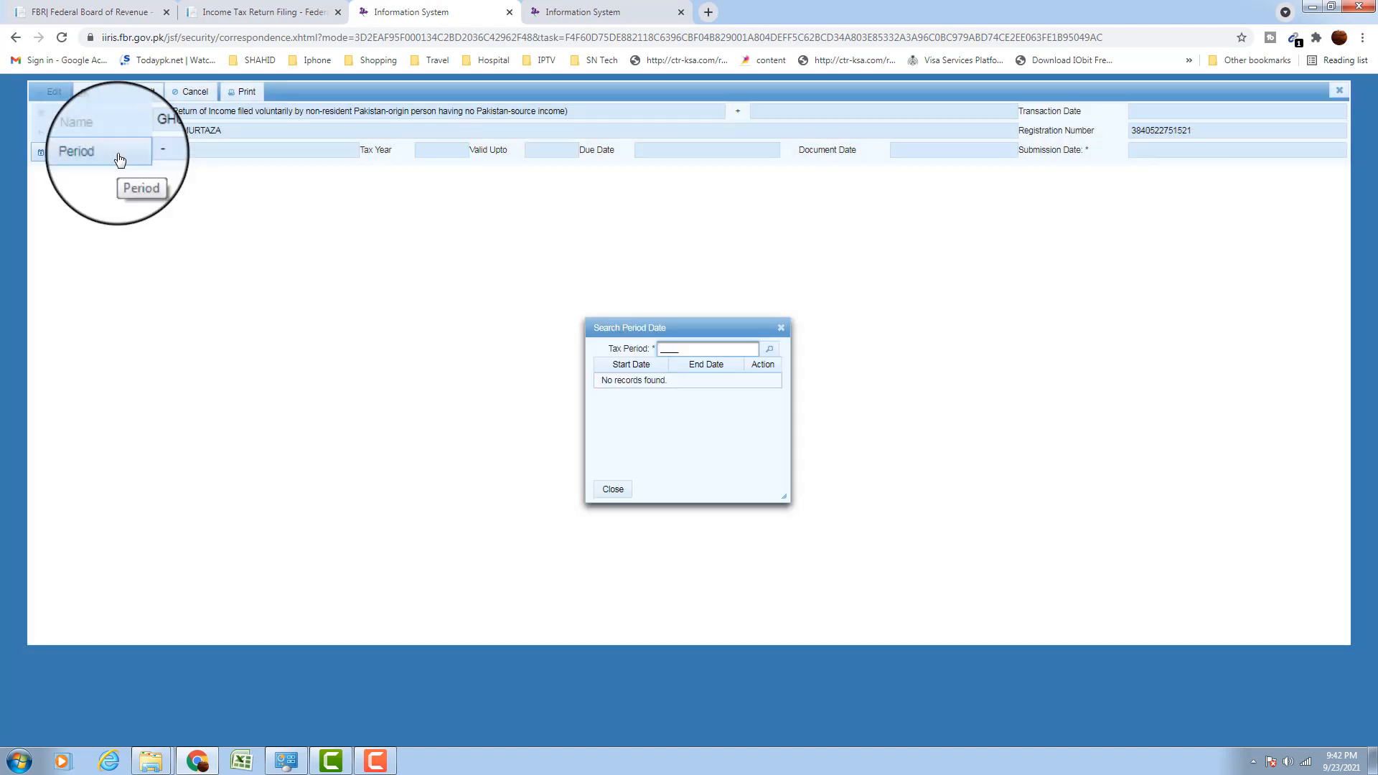
text(2021)
click(769, 349)
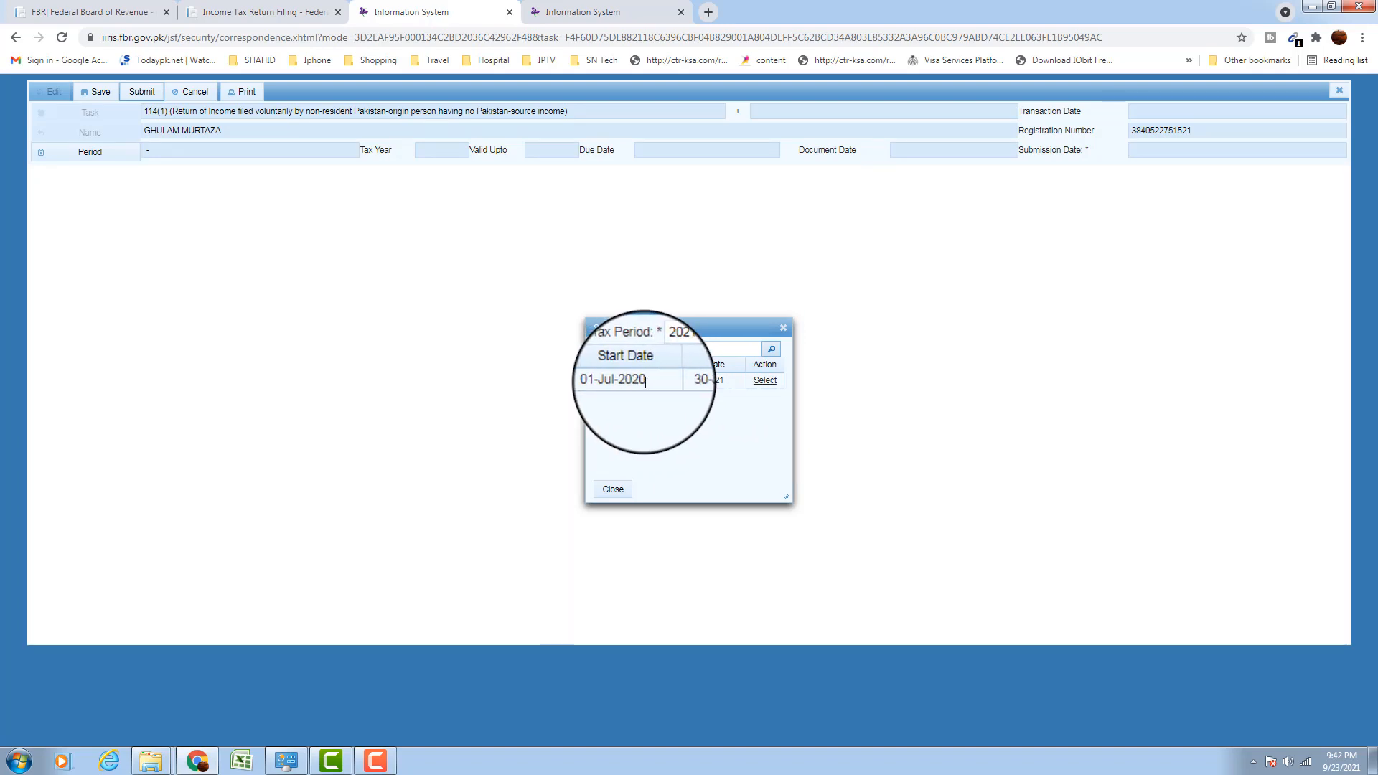
click(764, 380)
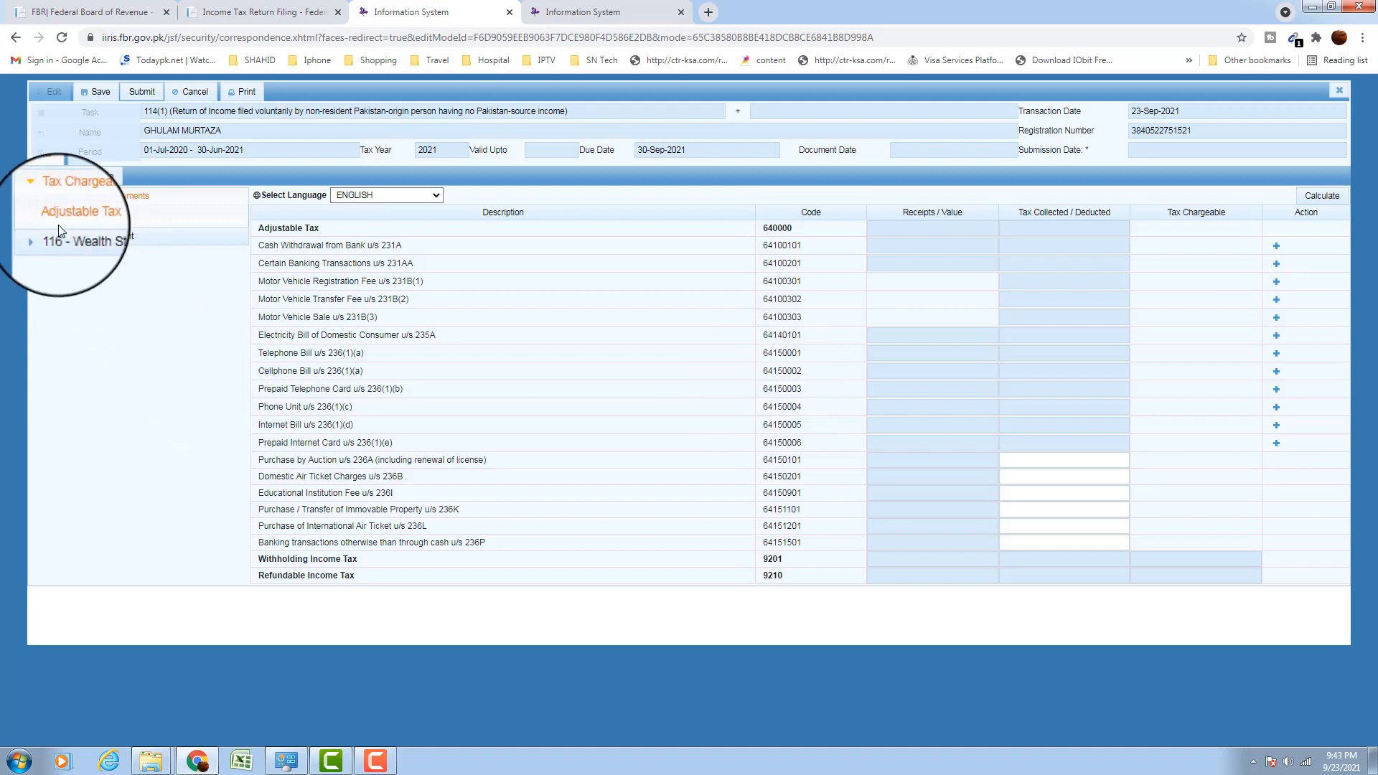
click(40, 197)
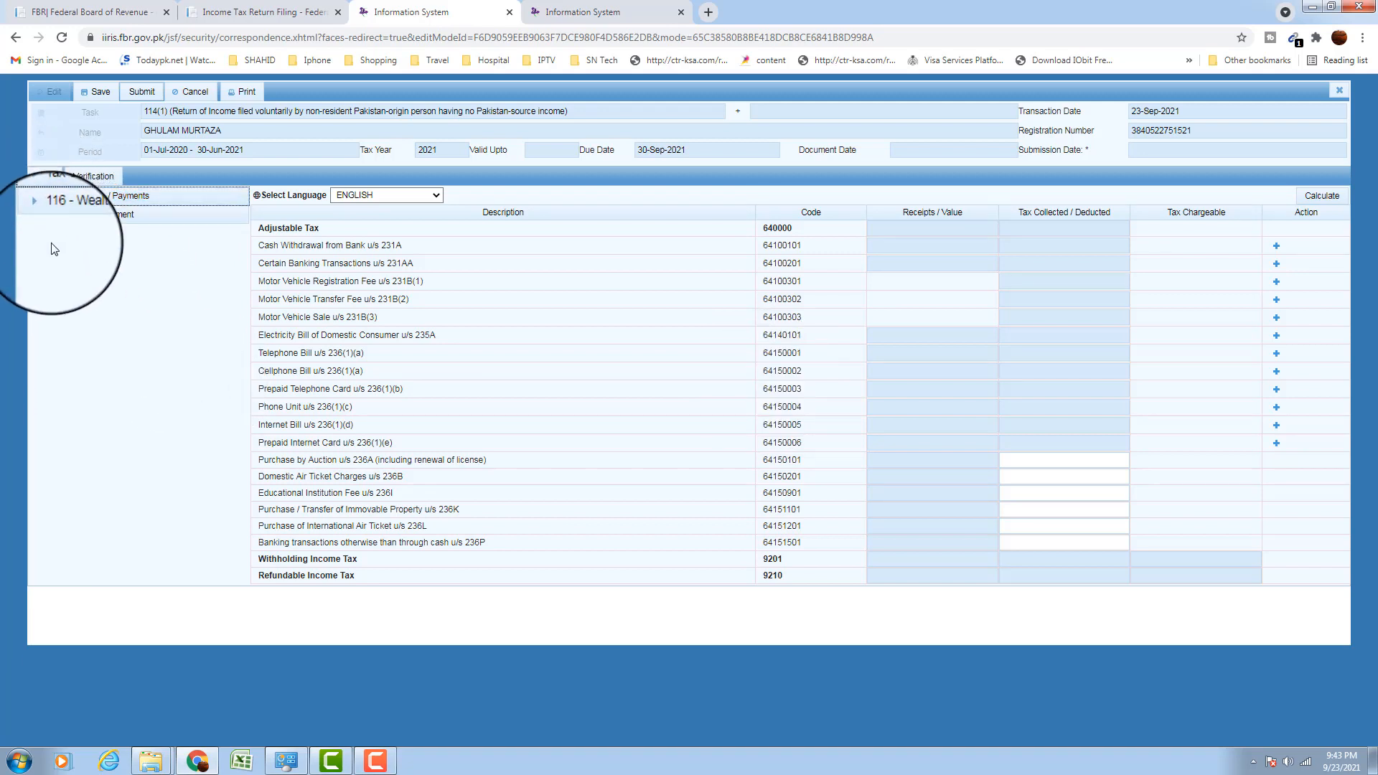
click(111, 204)
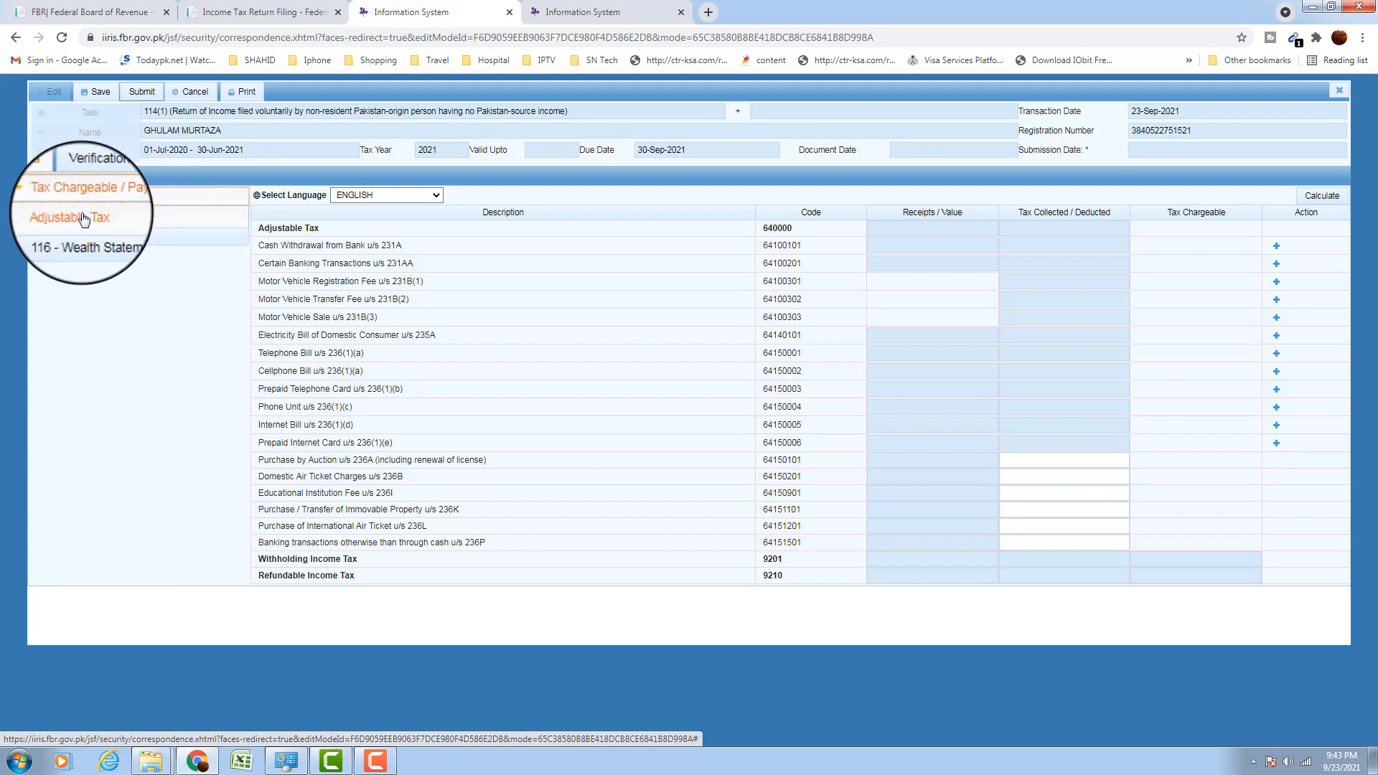
click(84, 219)
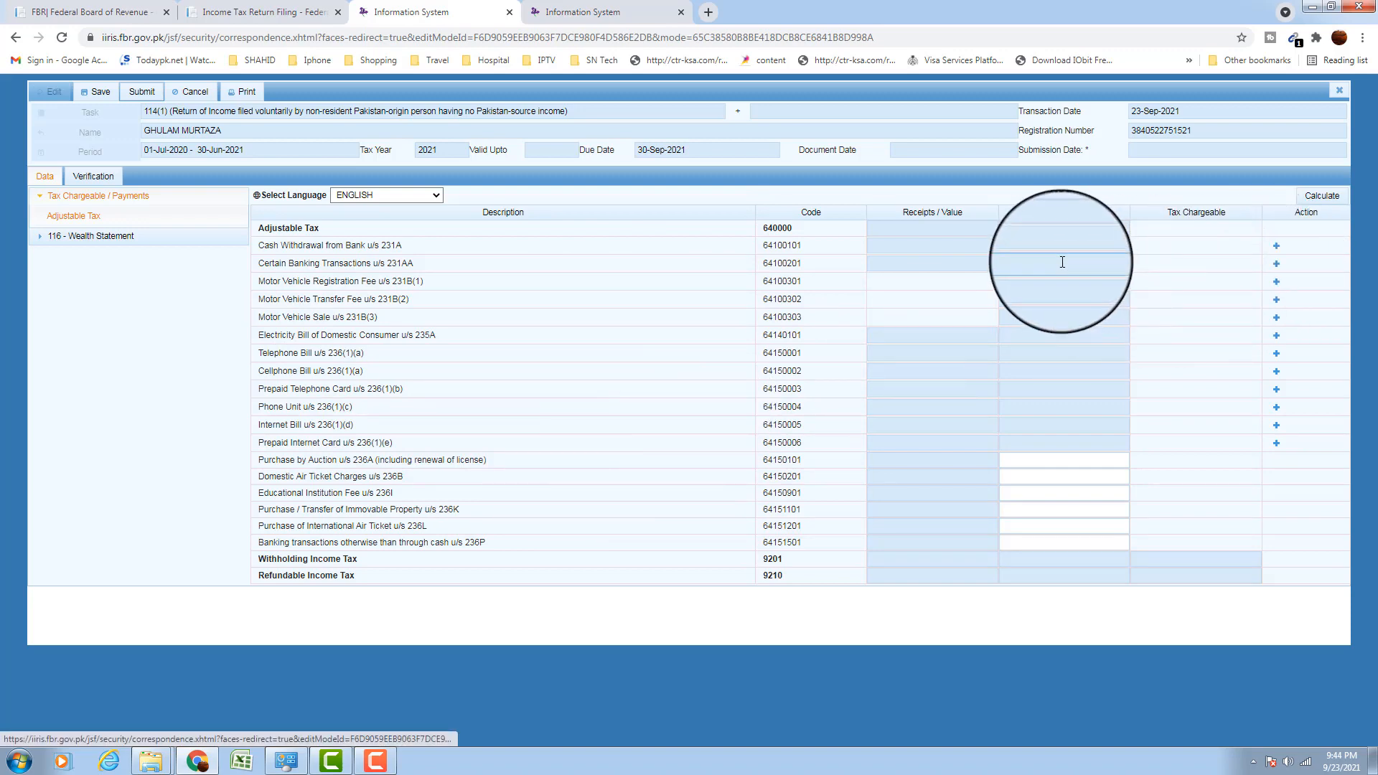
Add a Cash Withdrawal from Bank u/s 231A entry with investment 1111 and contents 111
click(1275, 247)
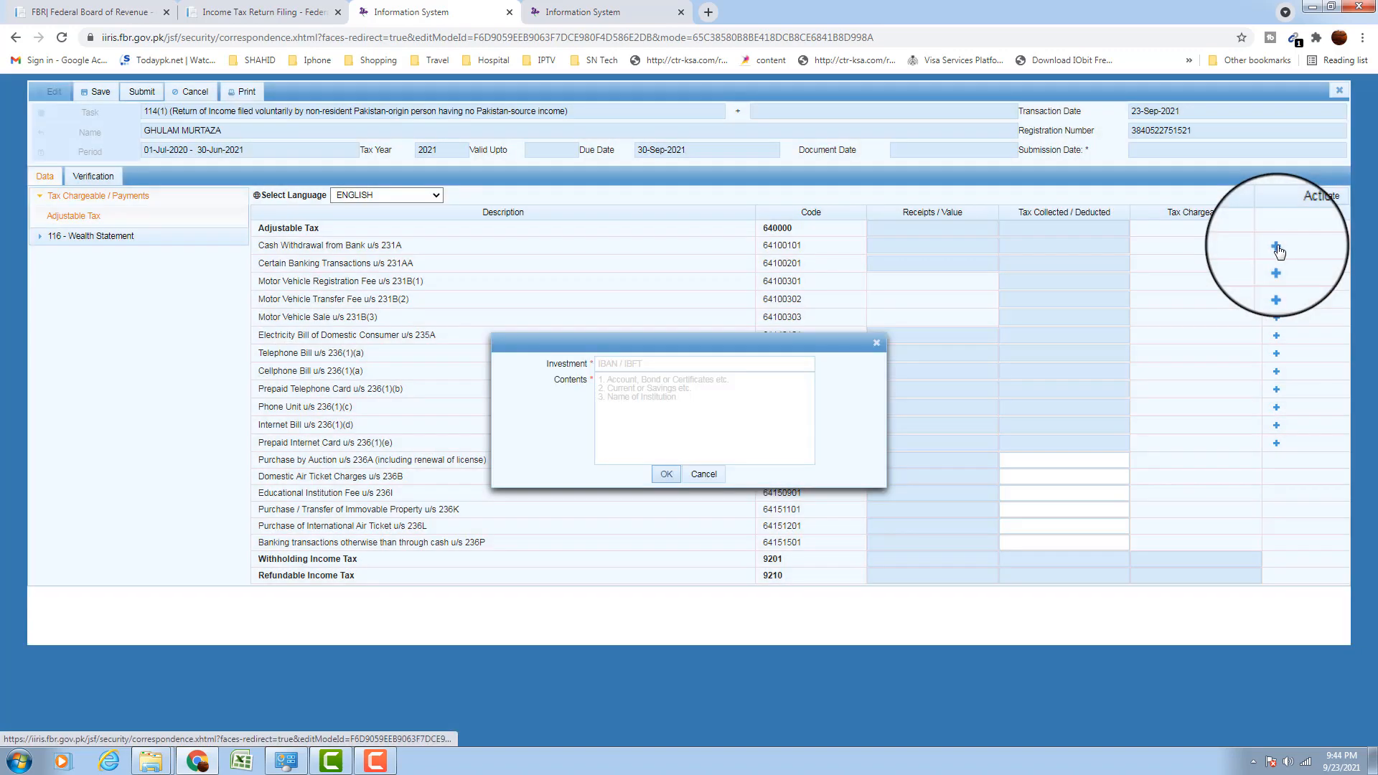
click(711, 362)
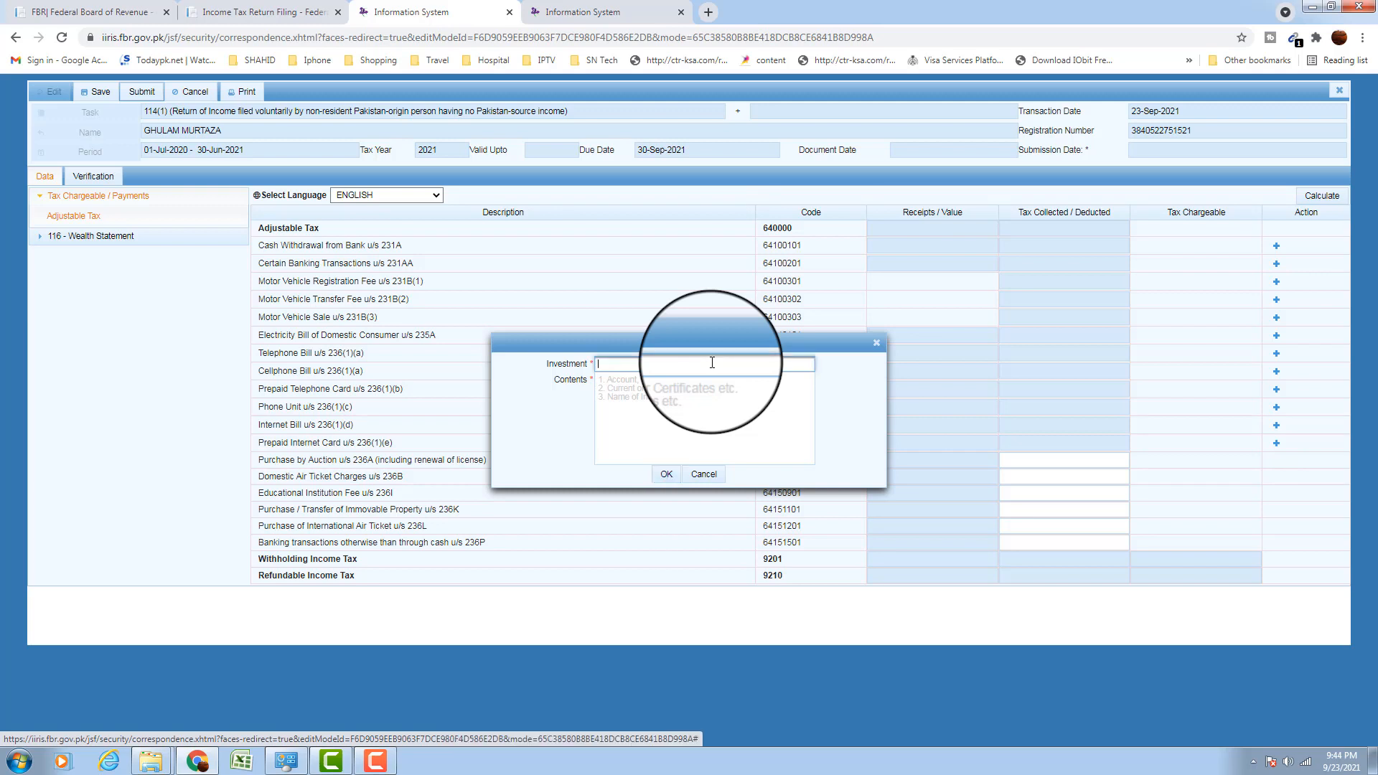
text(1111)
key(Tab)
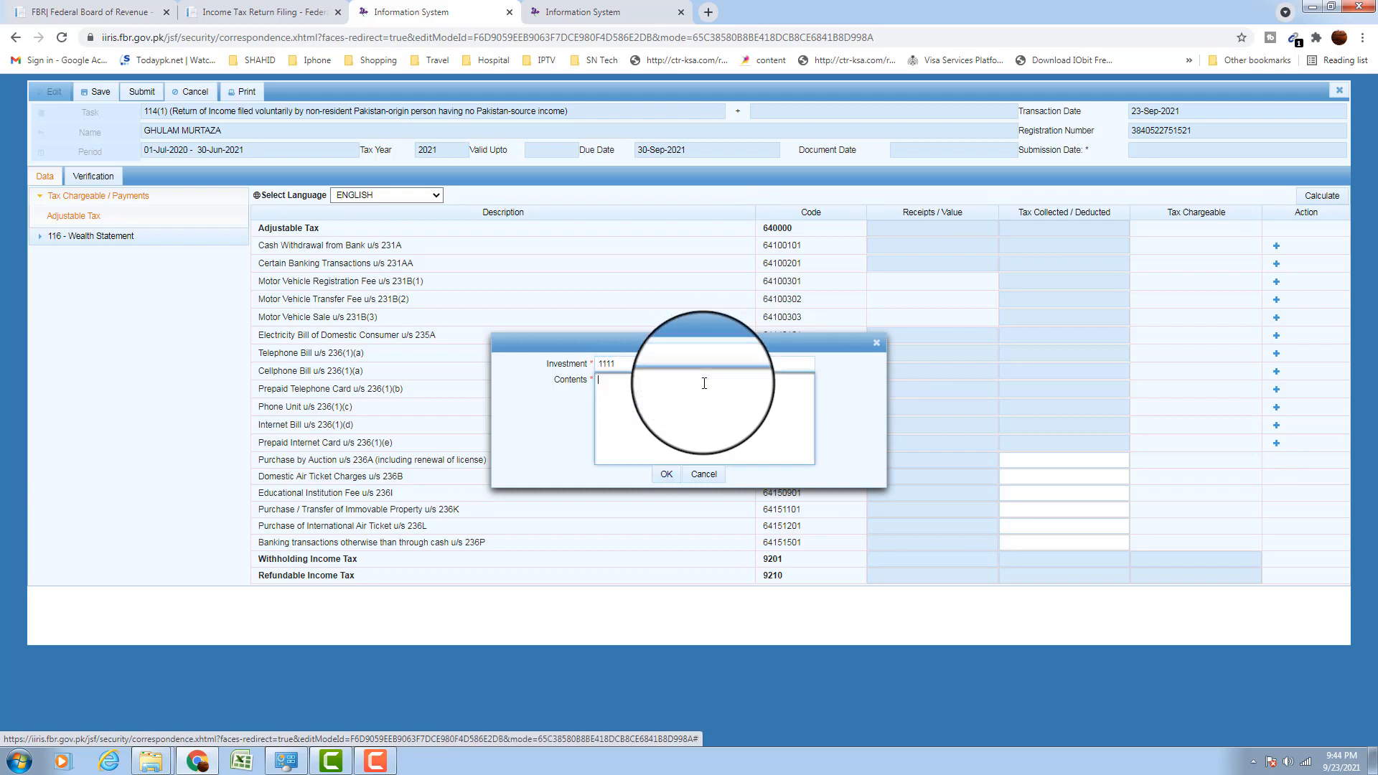
text(111)
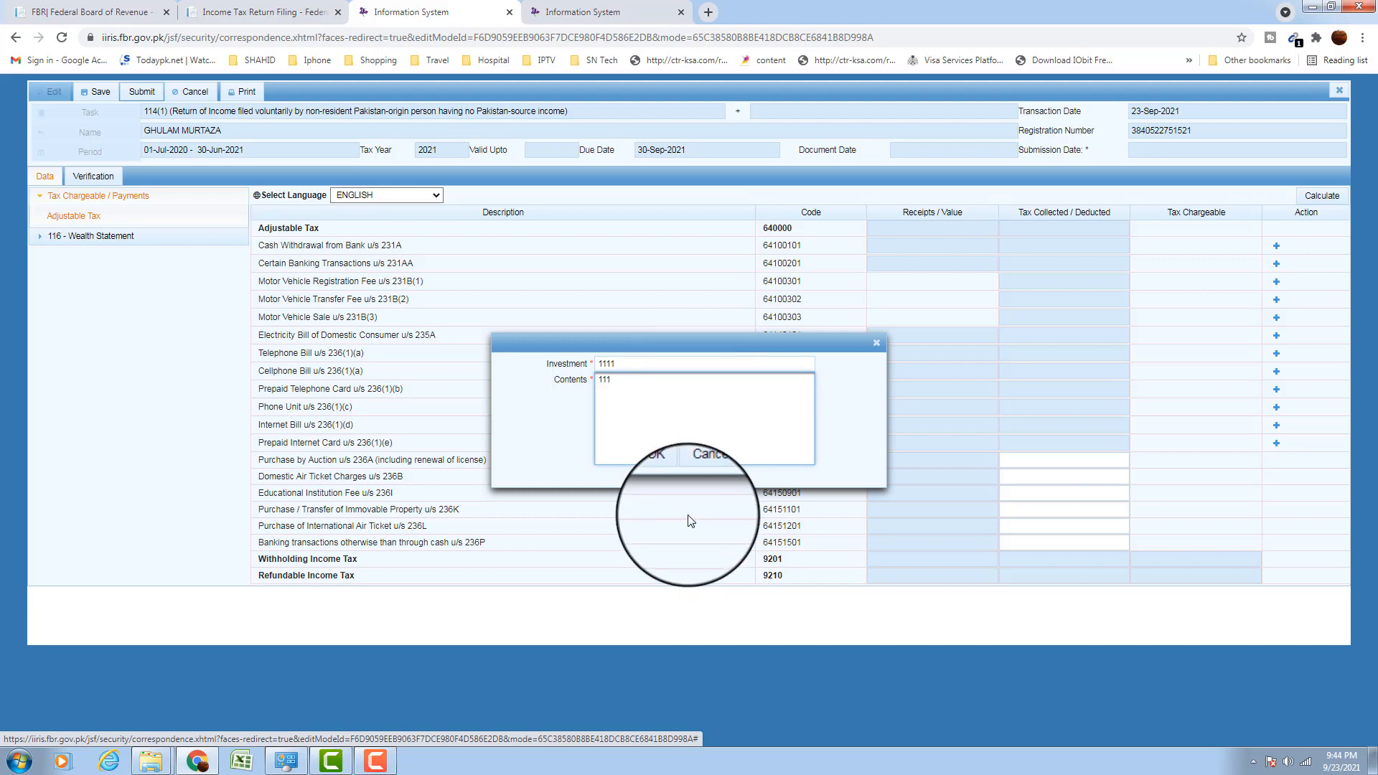
click(663, 475)
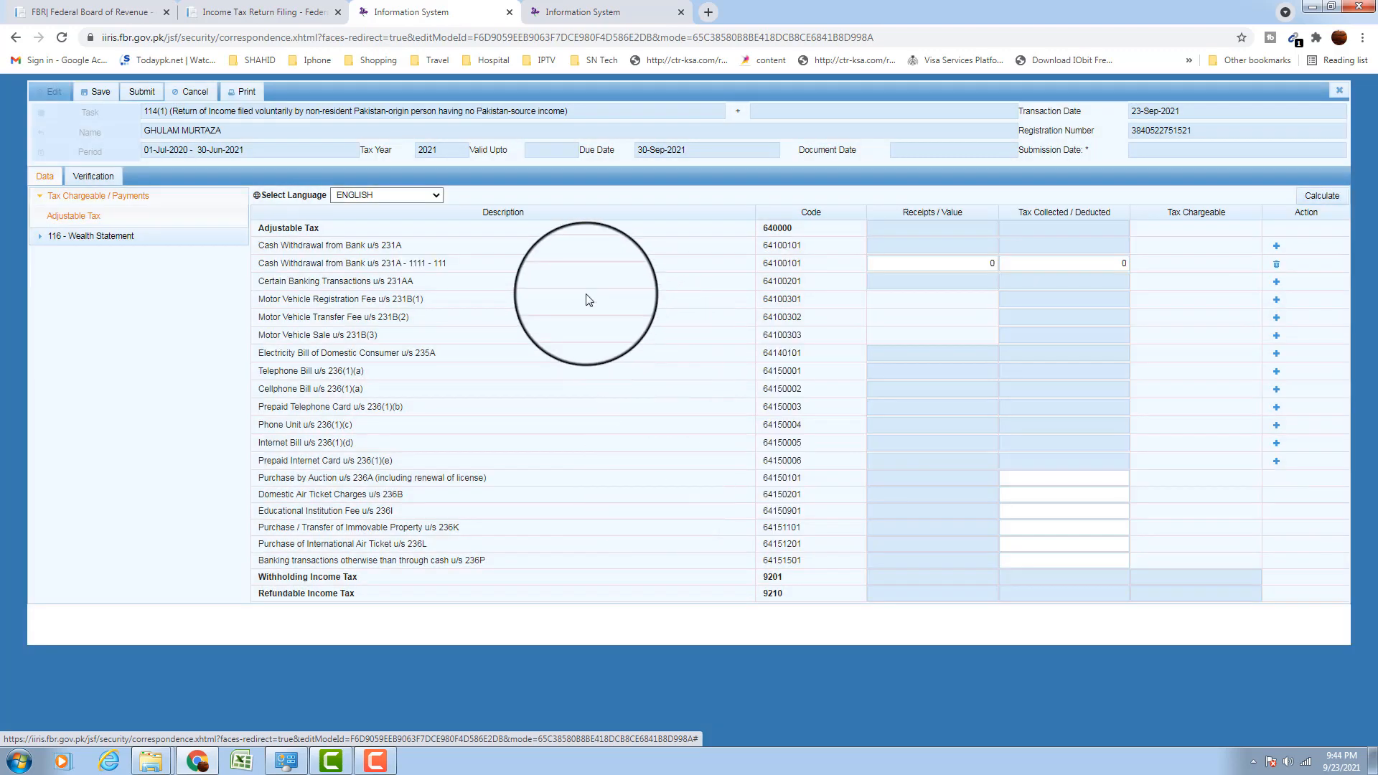
Enter 5,000 tax deducted and recalculate, giving 5,000 withholding and refundable income tax
click(1084, 263)
text(5000)
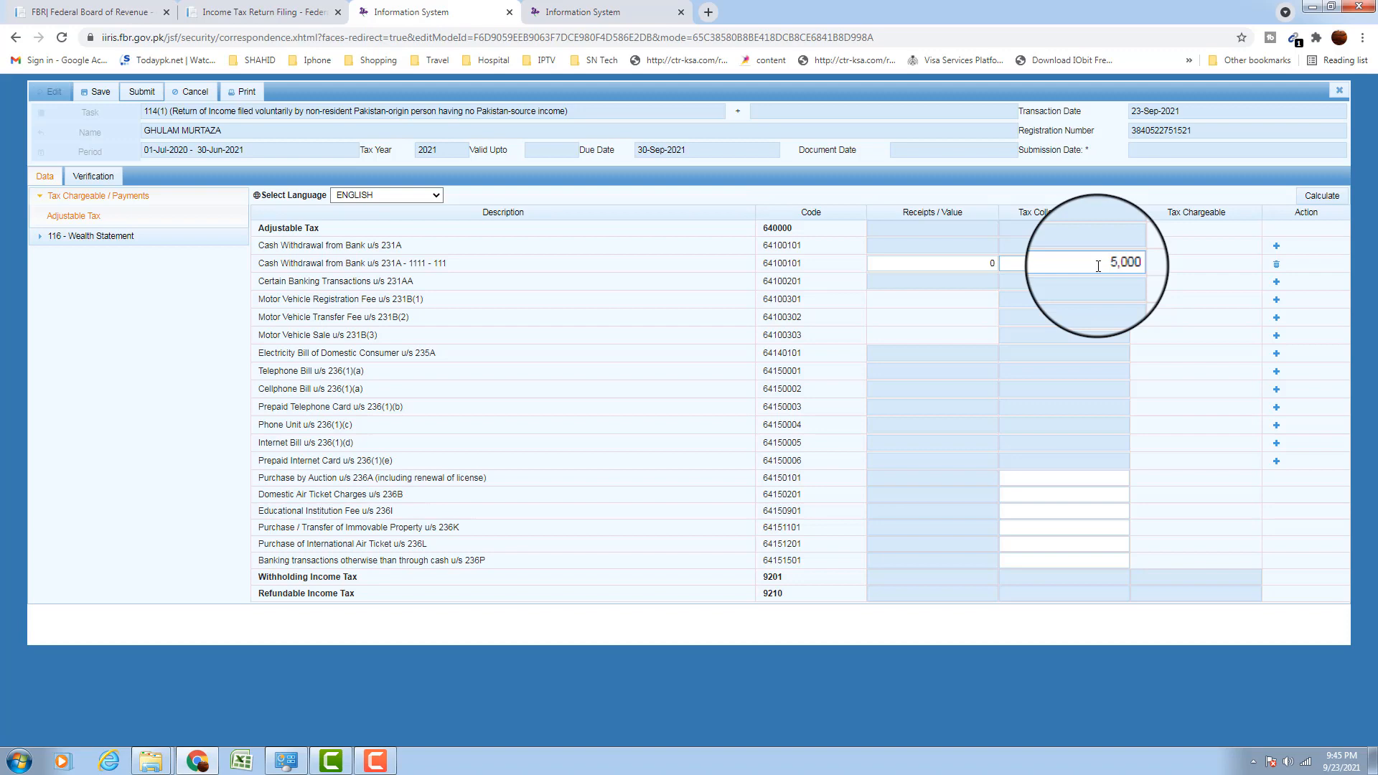
click(1321, 196)
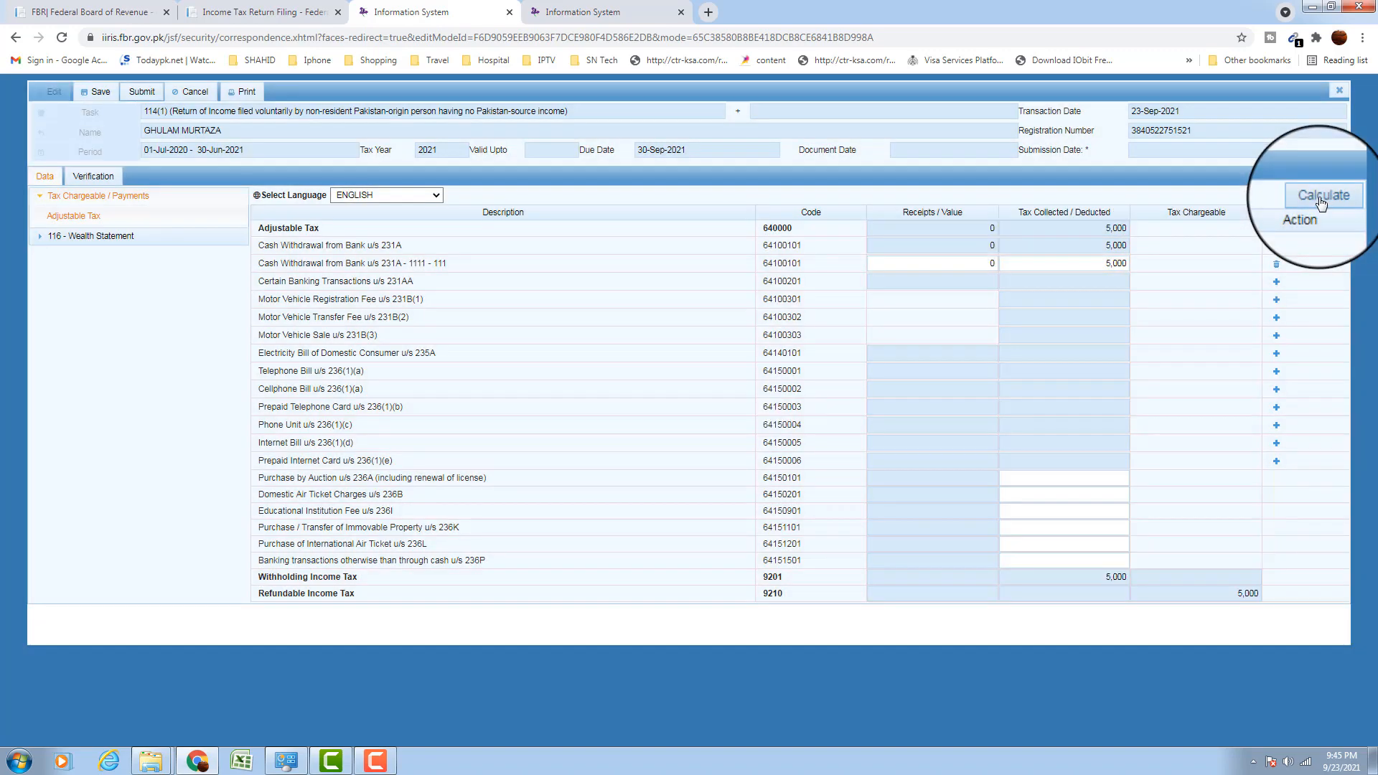
click(1320, 198)
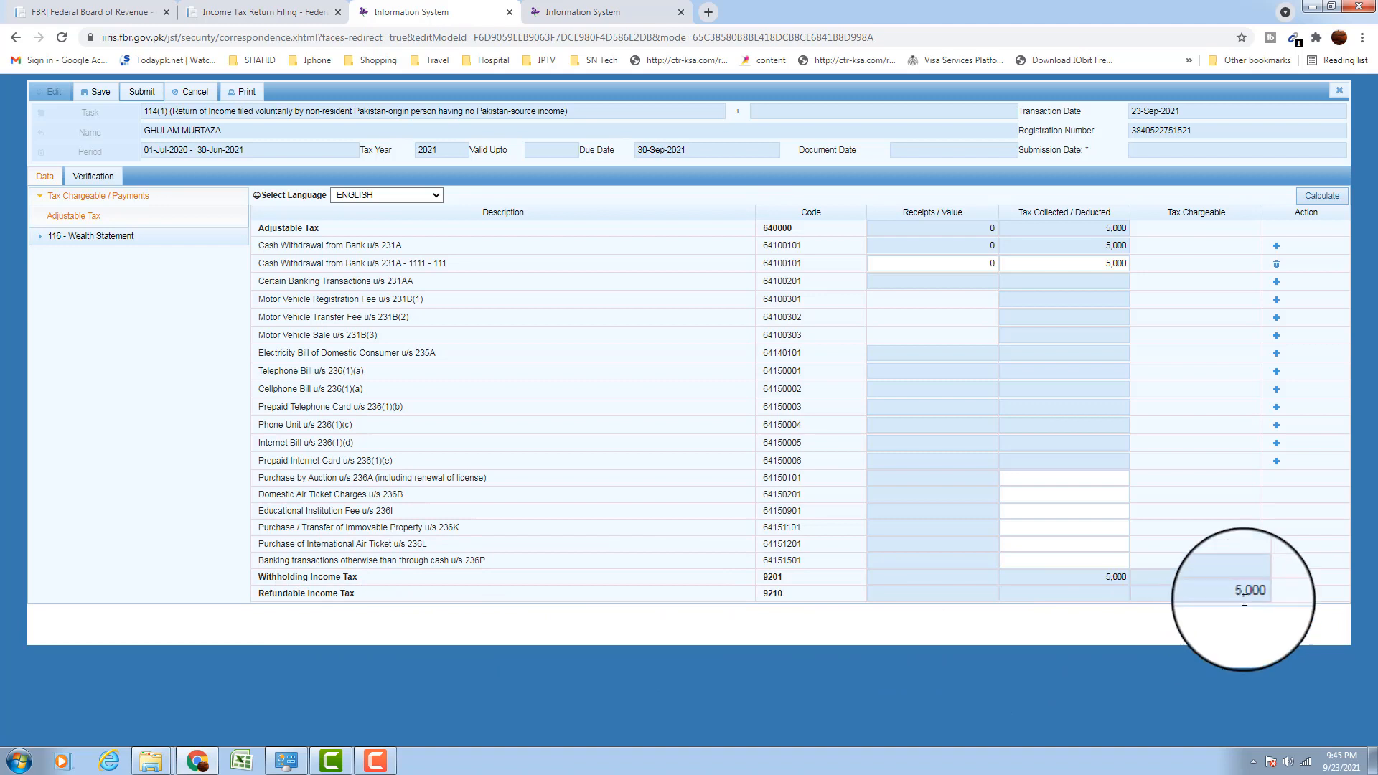
drag(1237, 597, 1303, 597)
click(1236, 629)
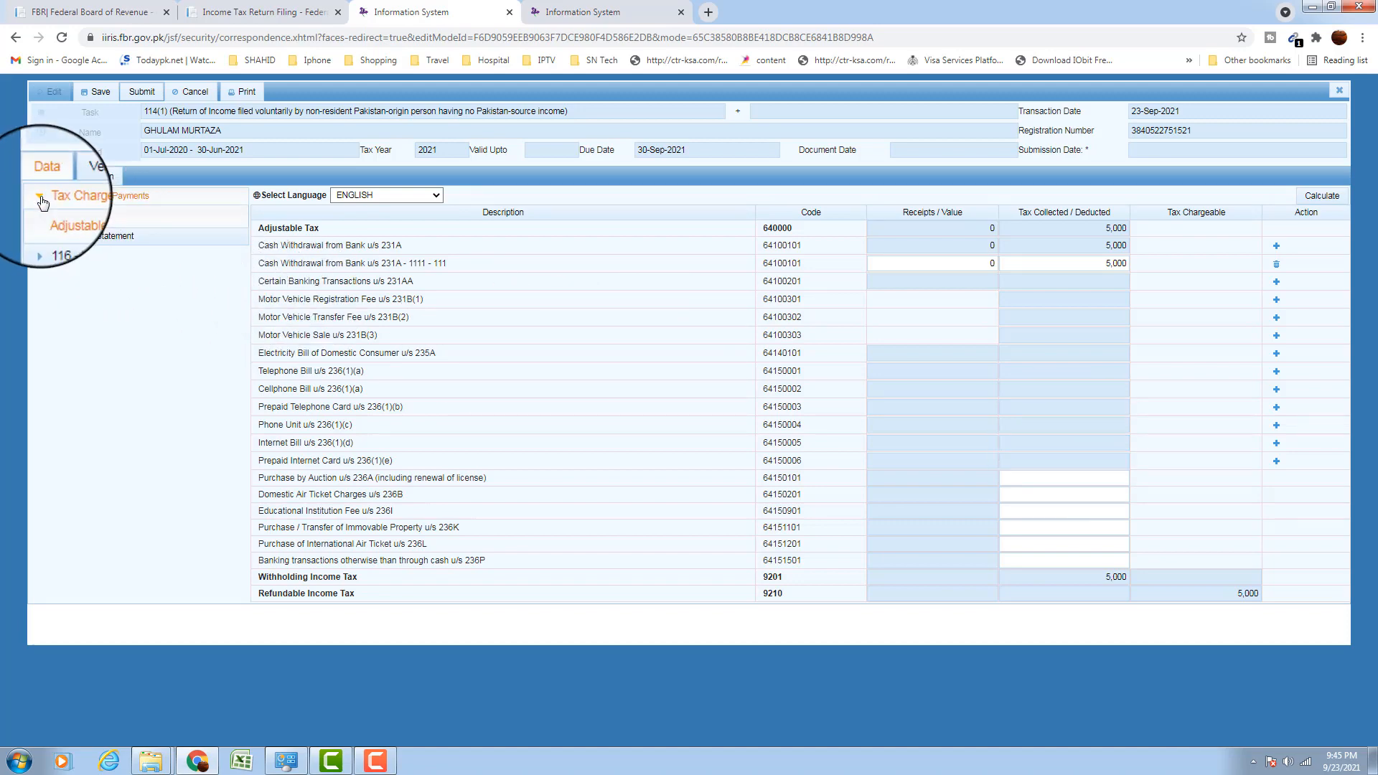
Collapse Tax Chargeable and open Reconciliation of Net Assets under the 116 Wealth Statement
click(41, 195)
click(57, 215)
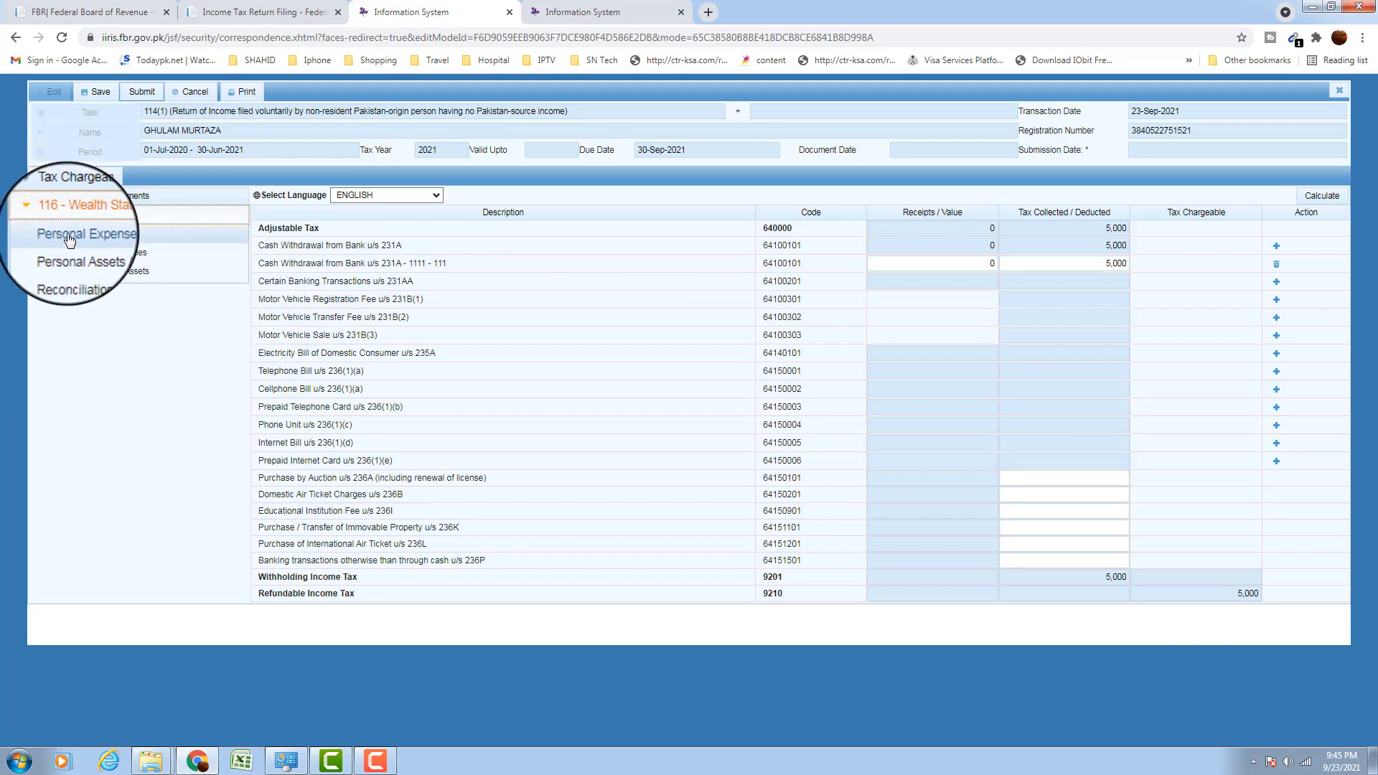
click(70, 239)
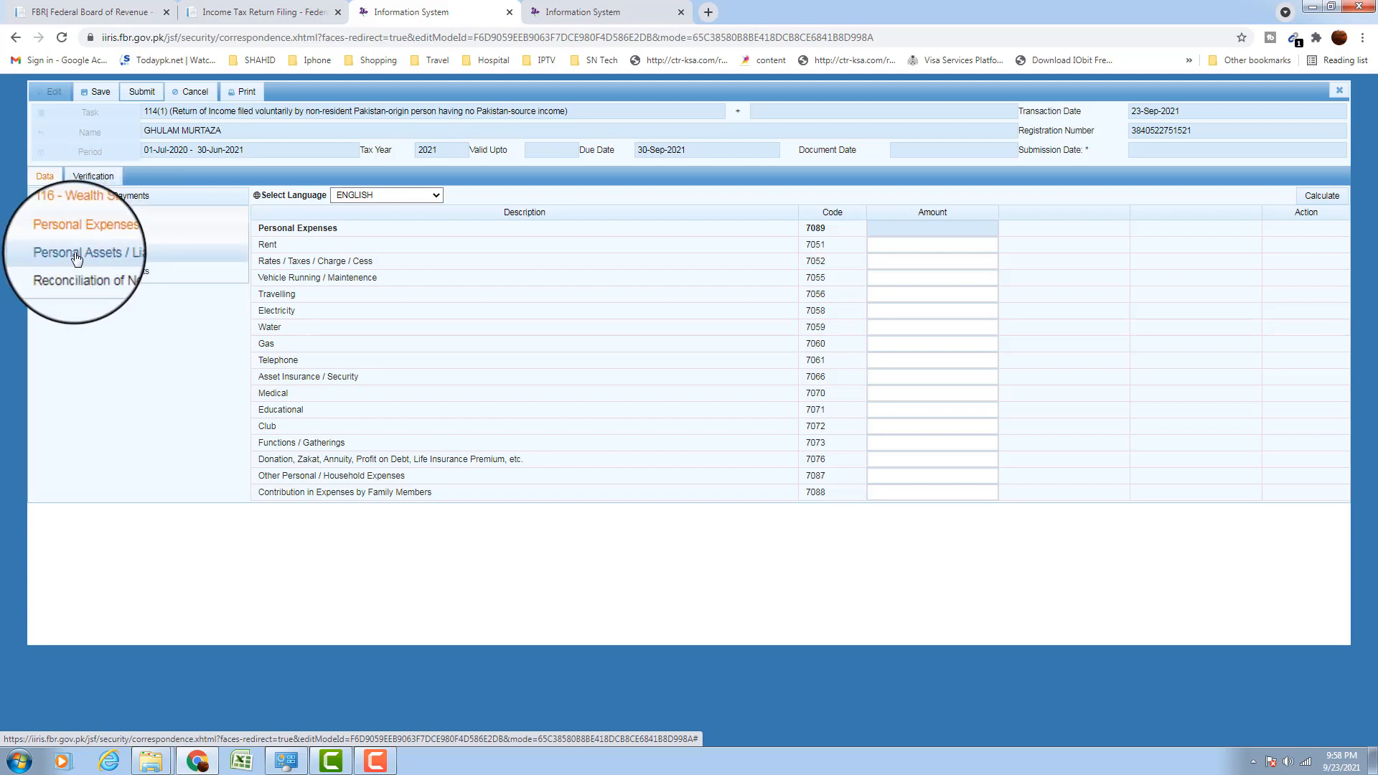
click(109, 282)
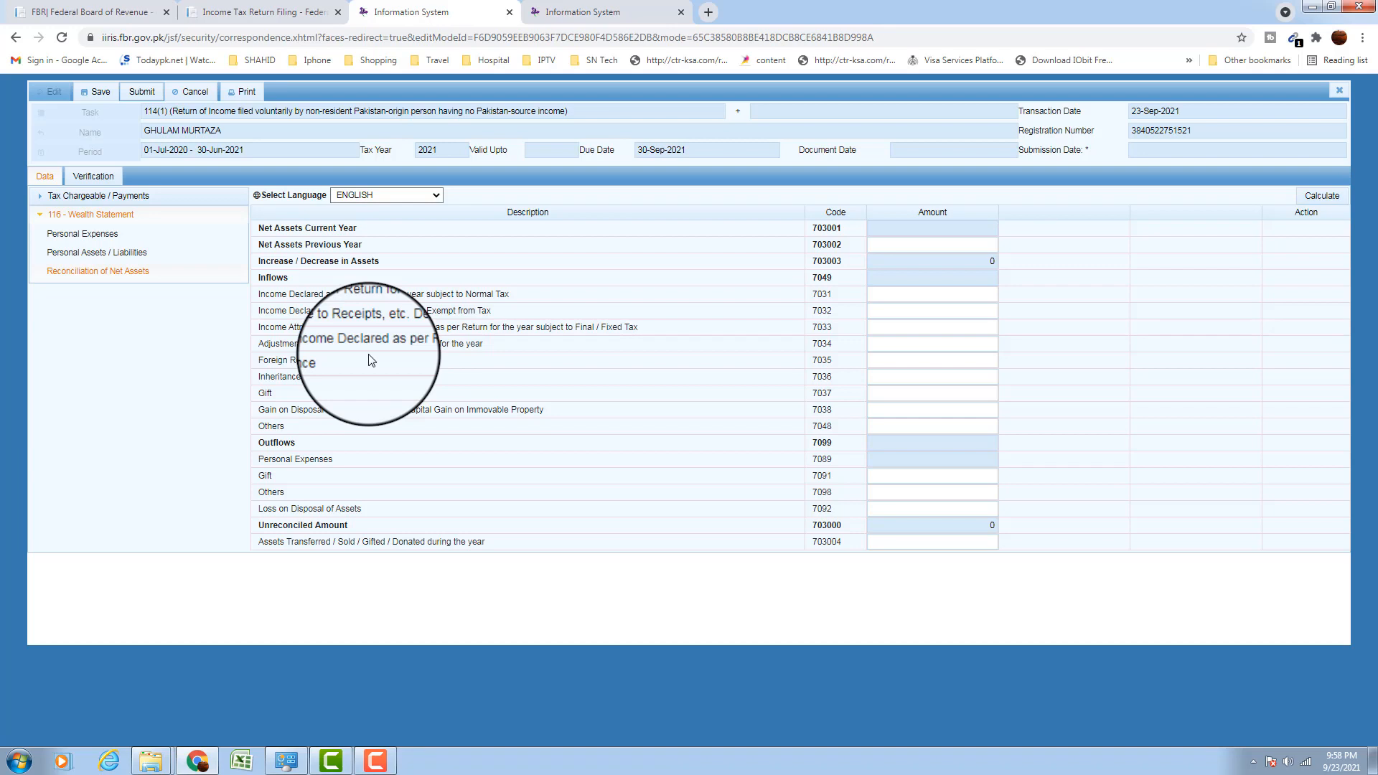
Enter a 5,000,000 Foreign Remittance and recalculate, leaving -5,000,000 unreconciled
drag(257, 361, 344, 368)
click(901, 365)
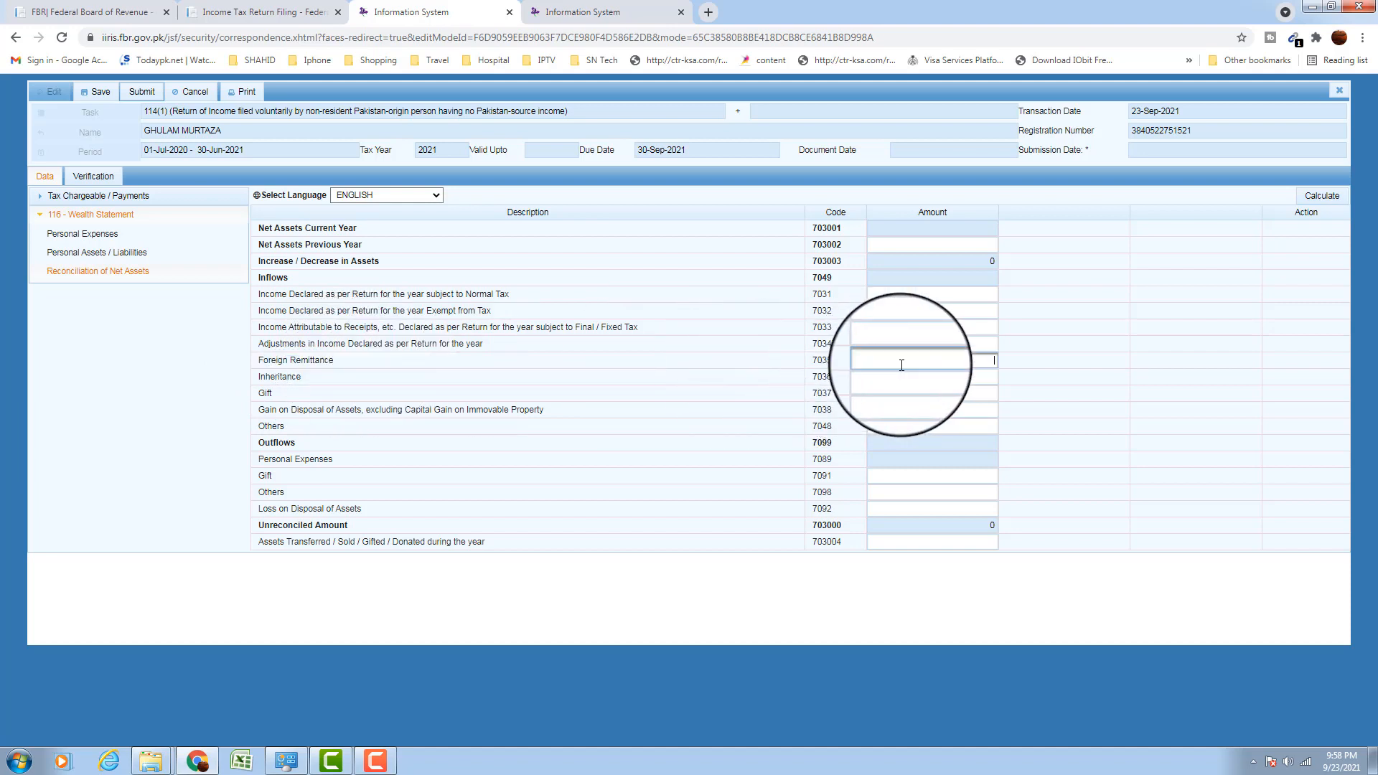
text(5000000)
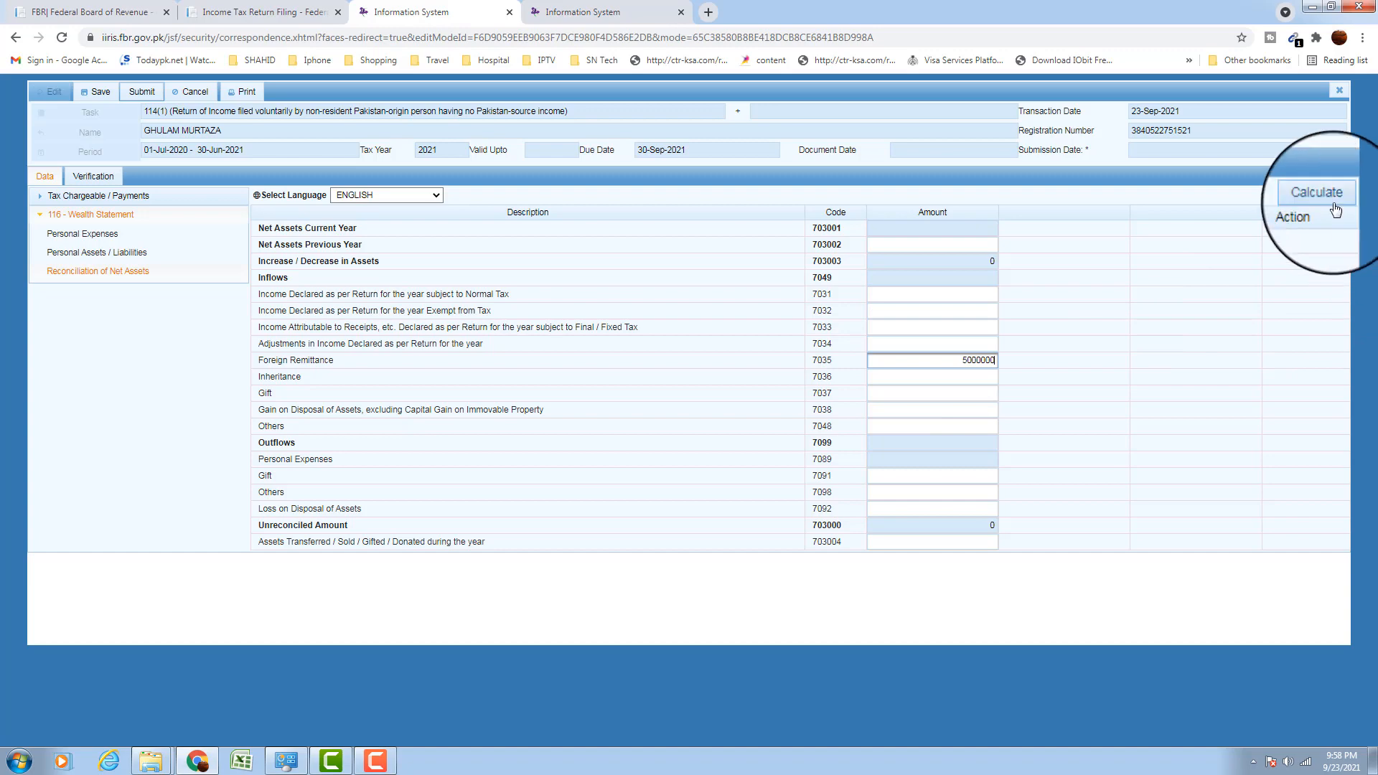
click(1331, 200)
click(1333, 202)
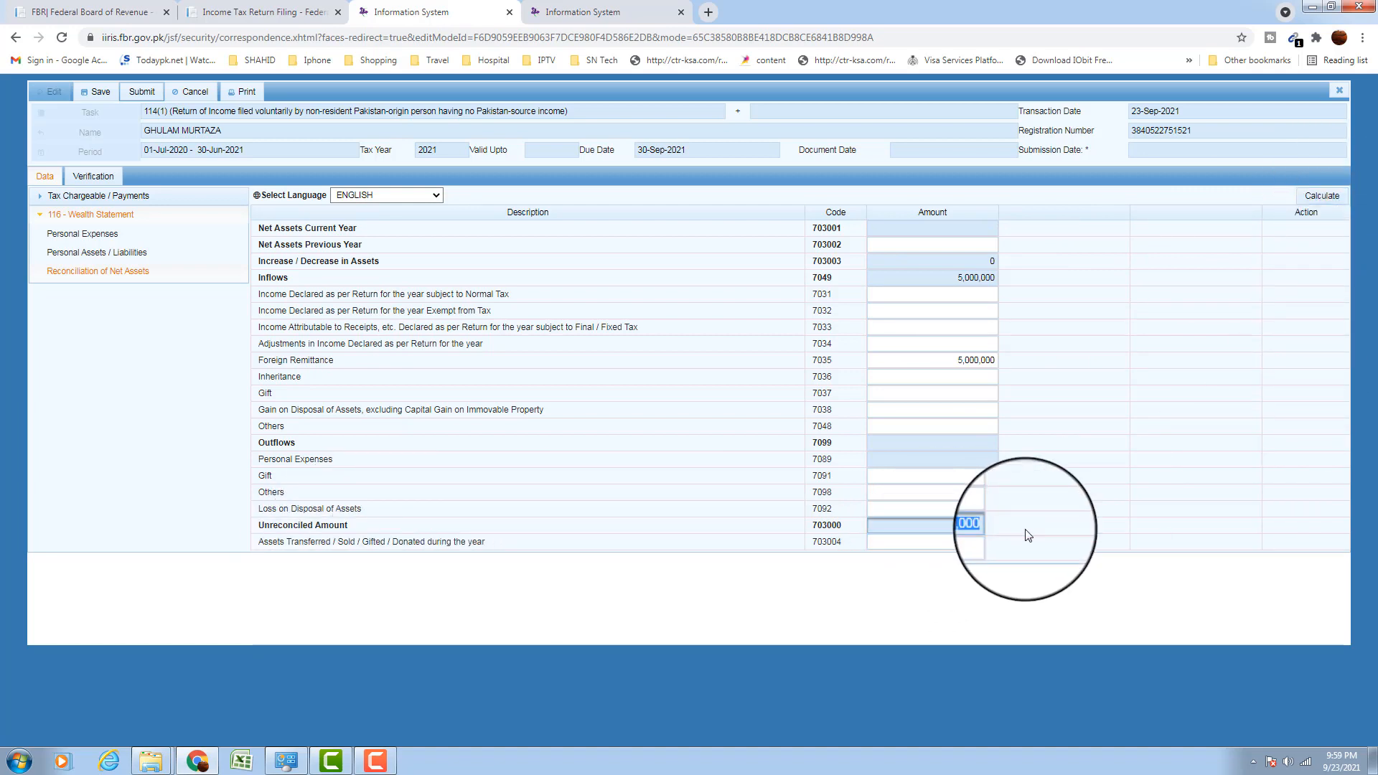
double_click(973, 526)
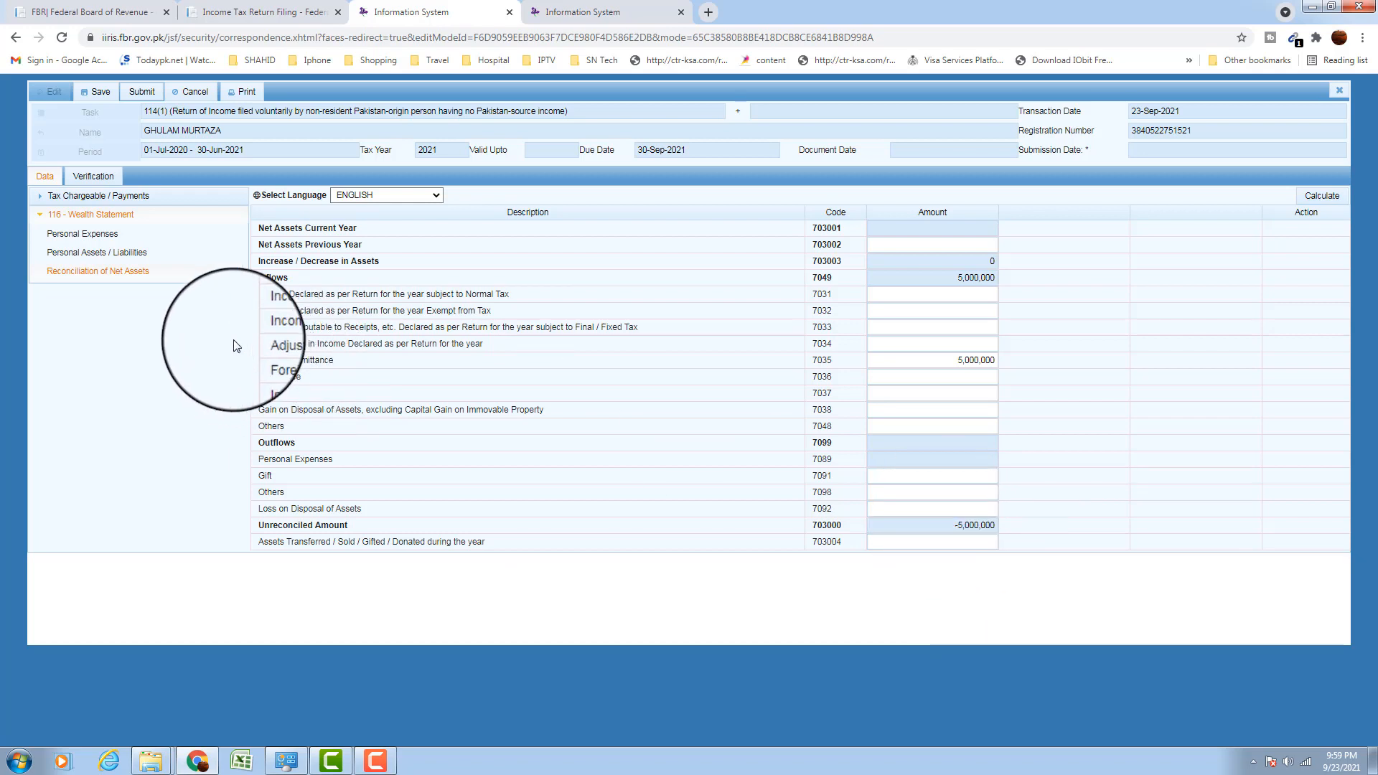
Enter 1,000,000 in Other Personal / Household Expenses (7087) and recalculate to -4,000,000 unreconciled
click(81, 240)
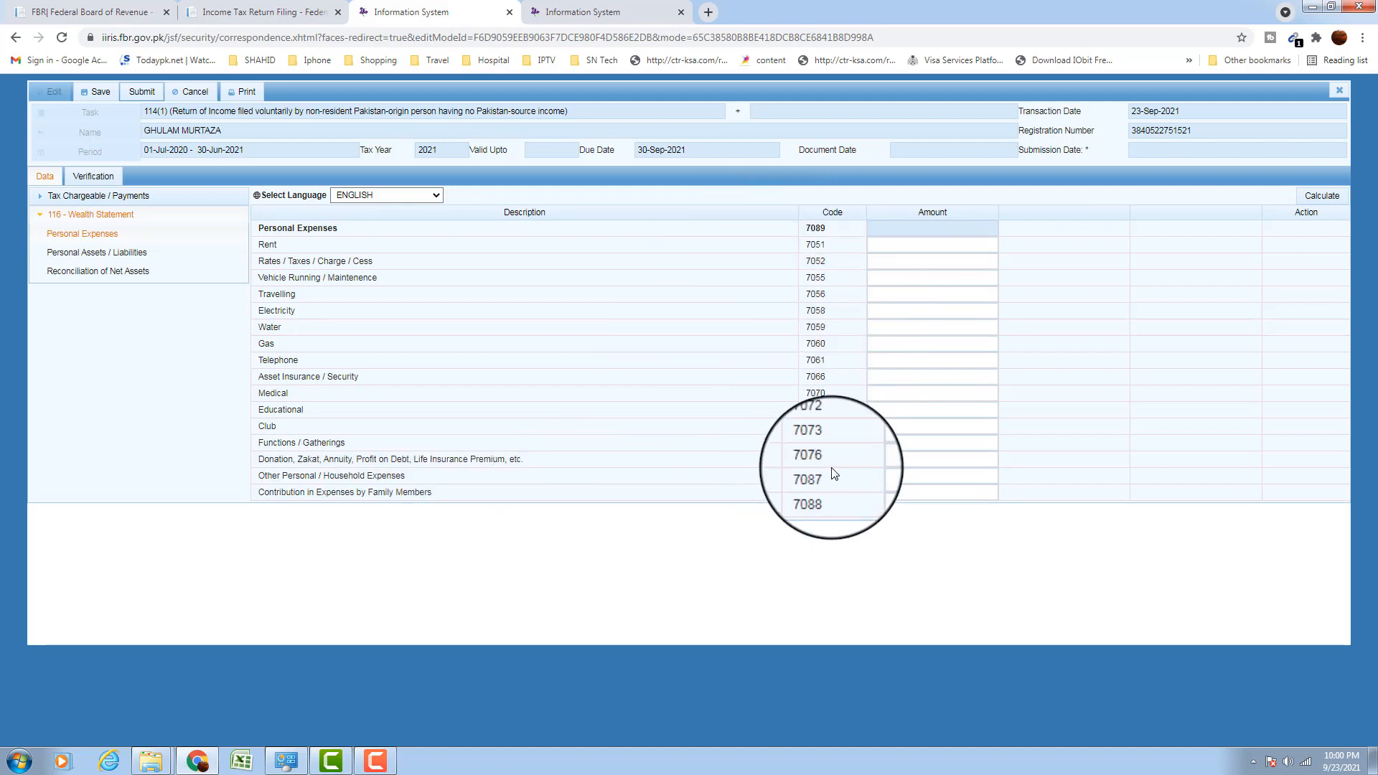
click(923, 473)
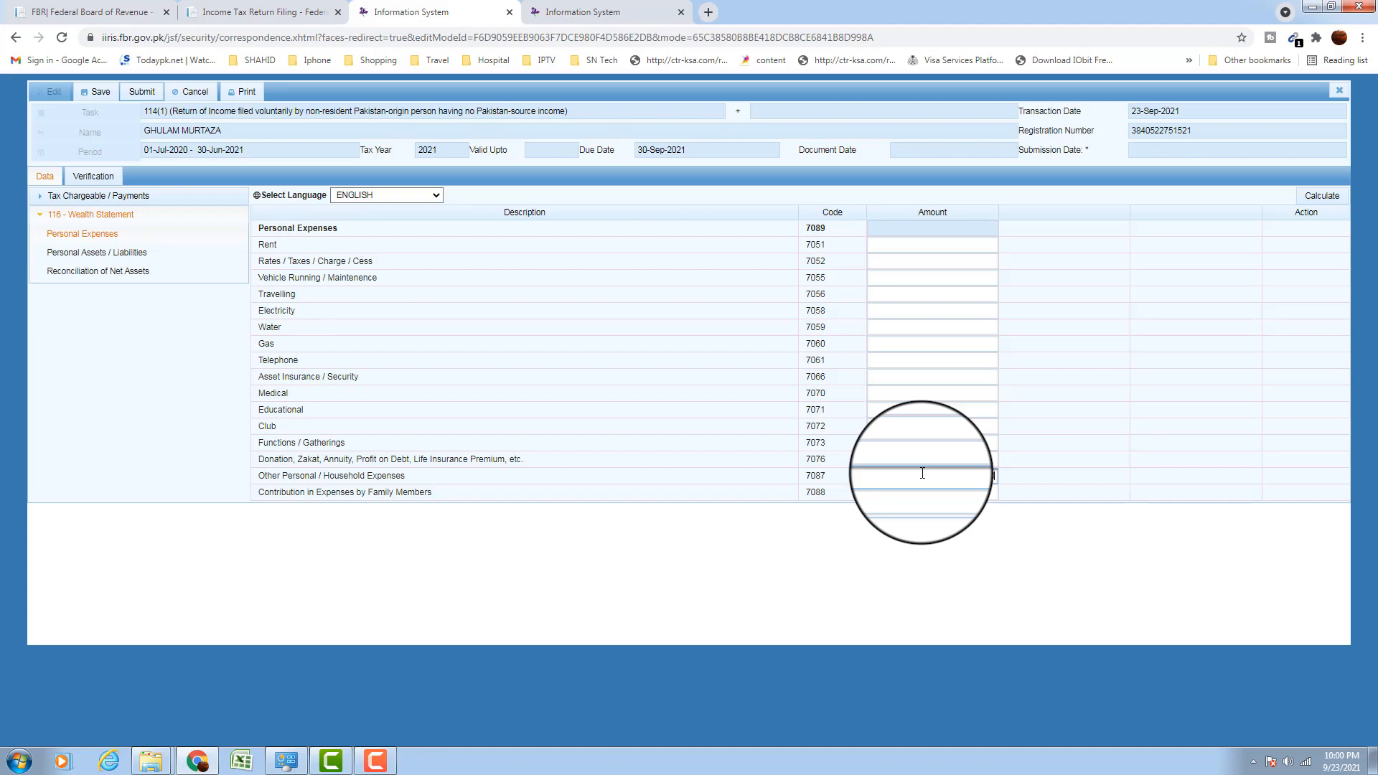
text(1,)
text(000,000)
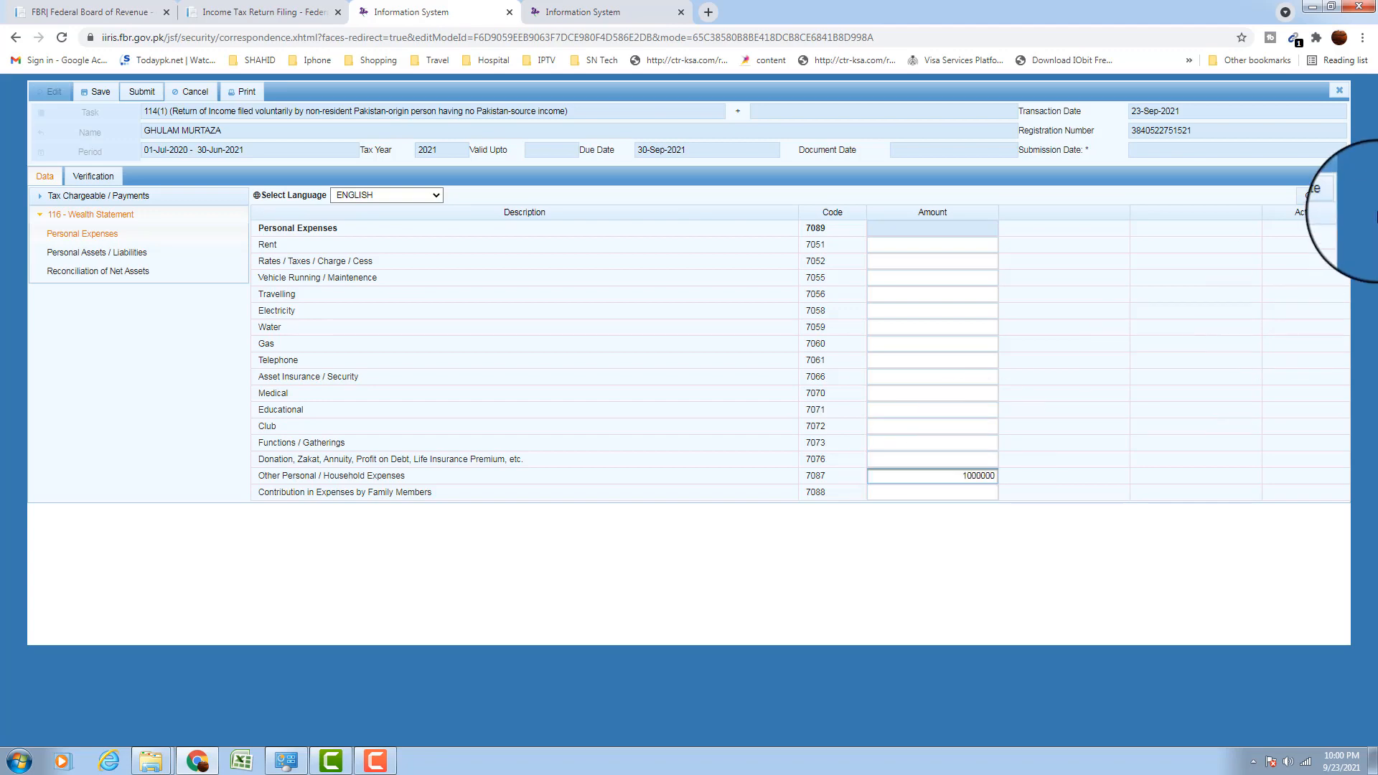
click(1318, 197)
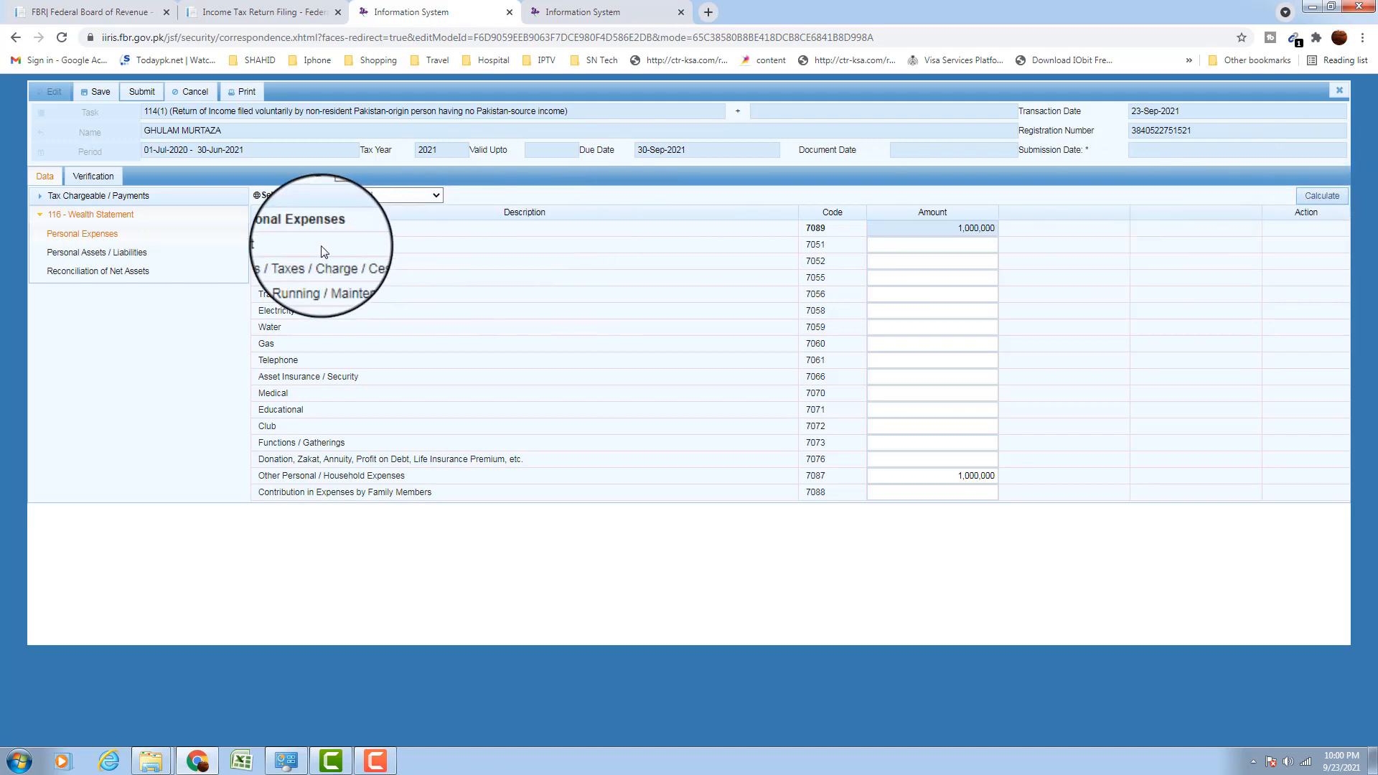
double_click(974, 230)
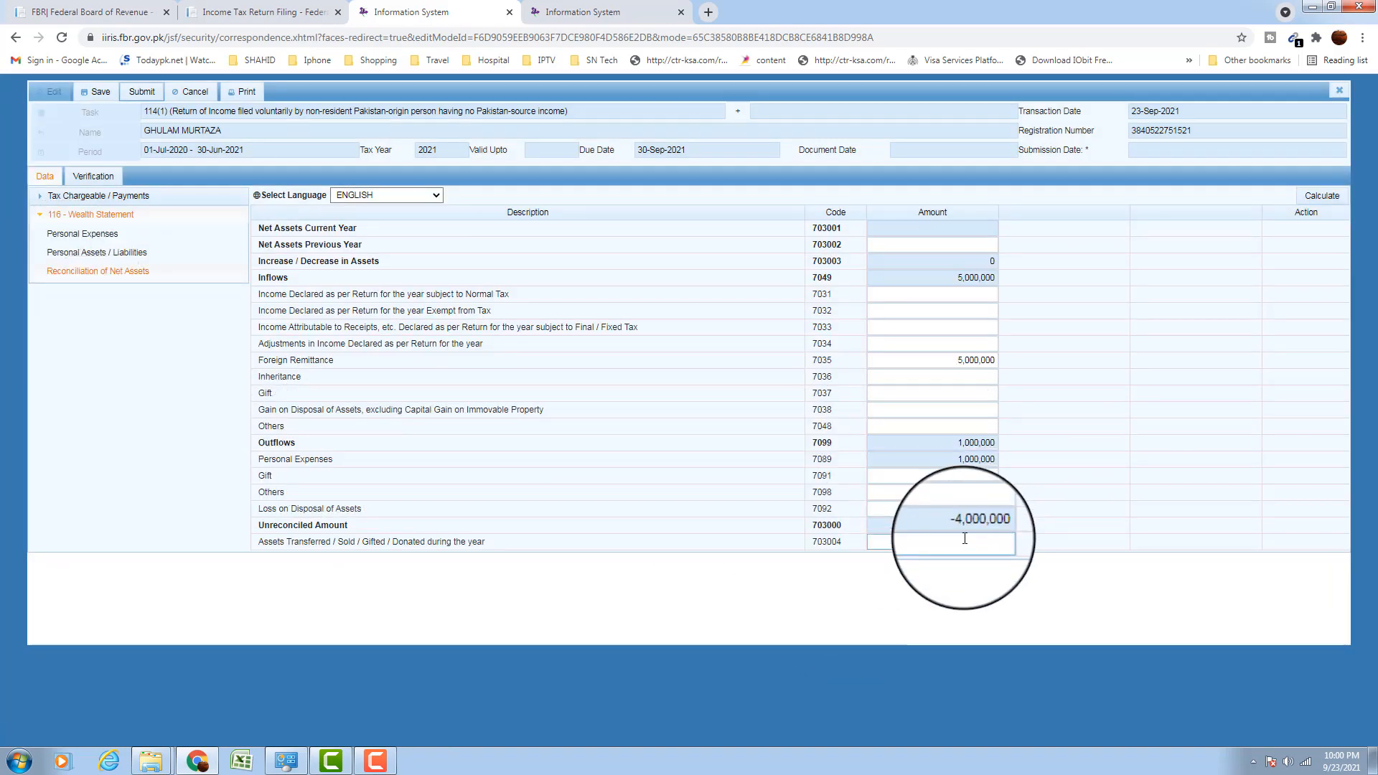
double_click(995, 527)
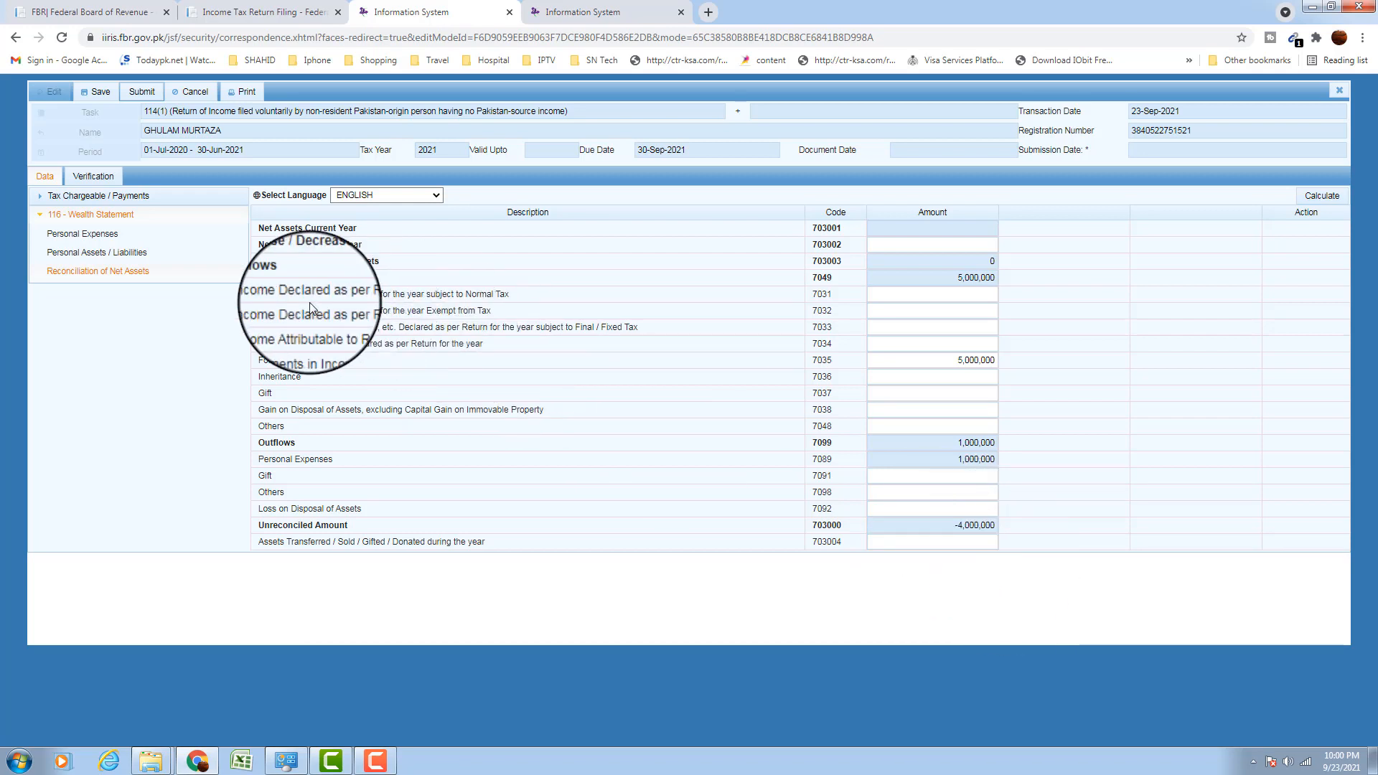
In Personal Assets / Liabilities, add a new property entry under code 7002
click(134, 255)
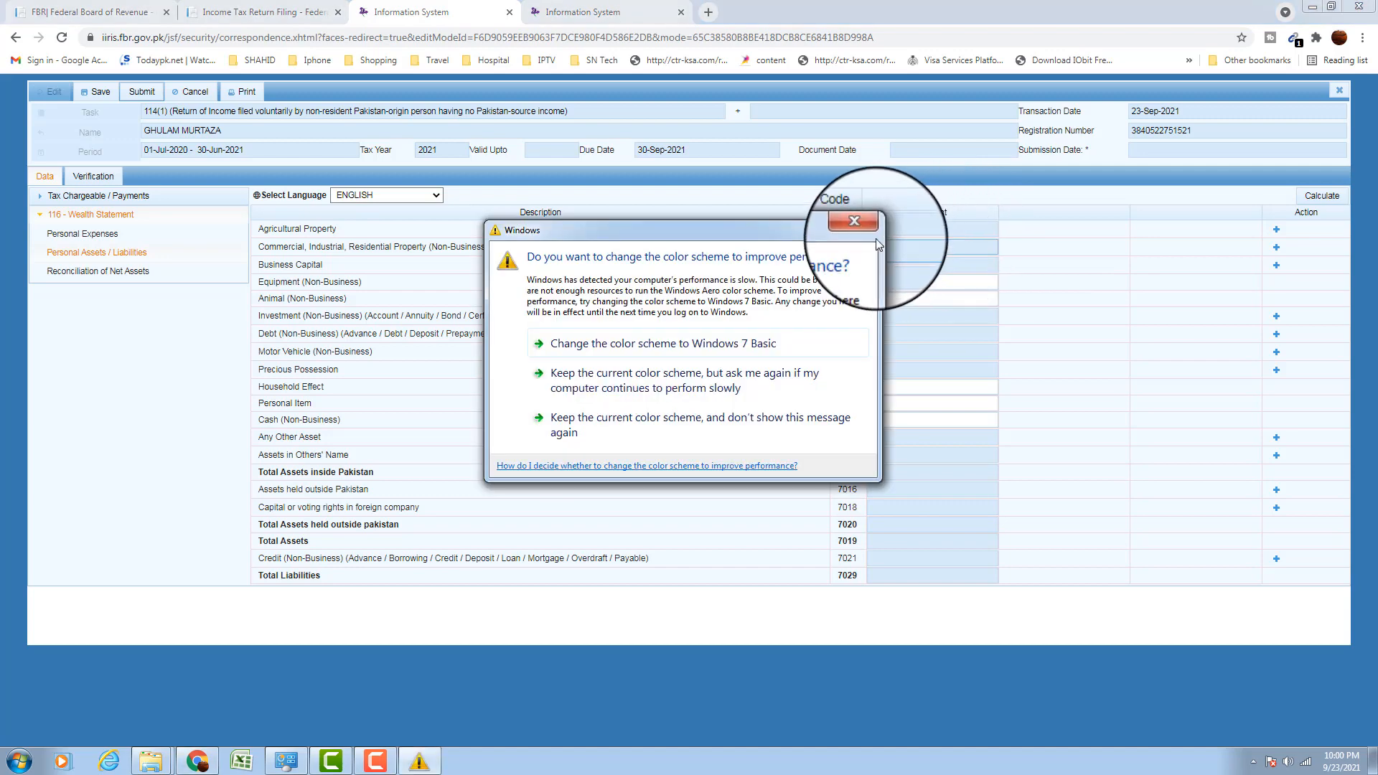
click(861, 226)
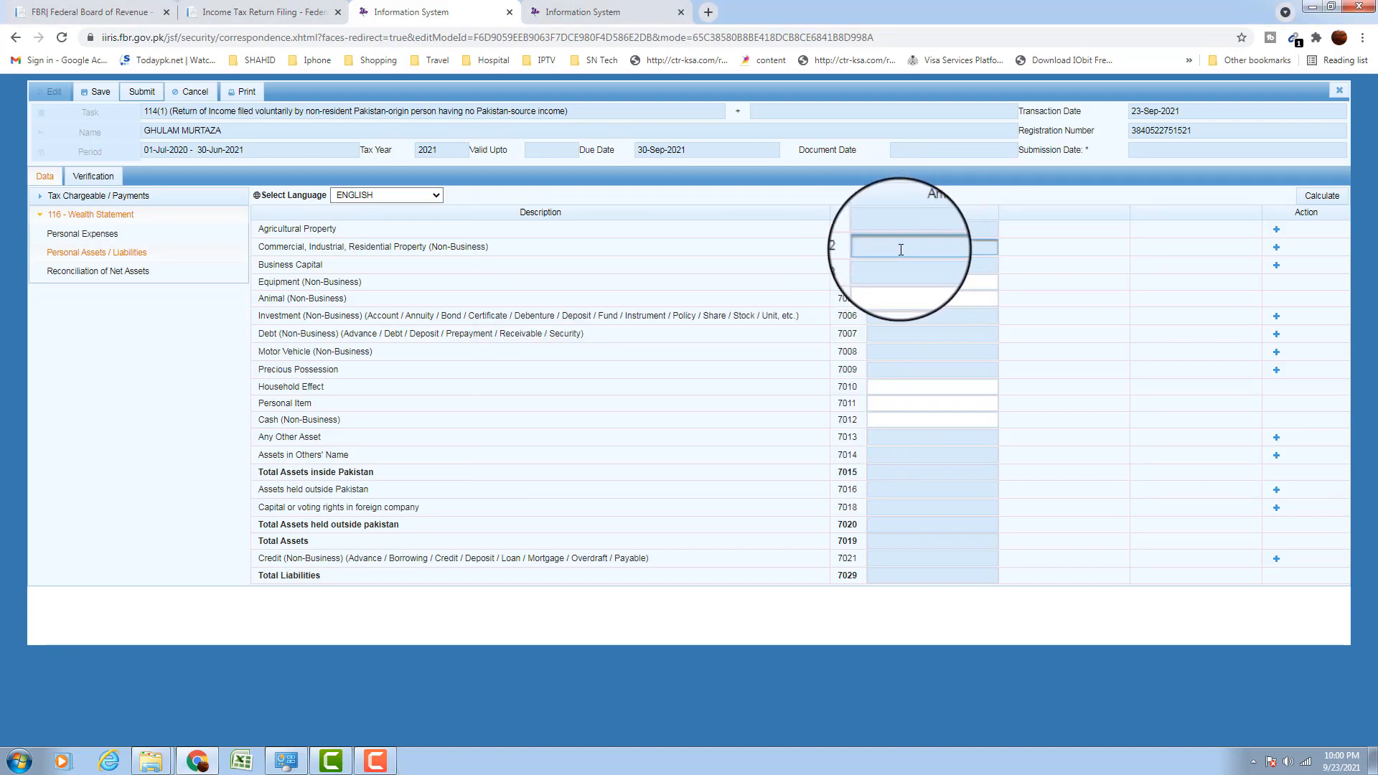
click(1276, 247)
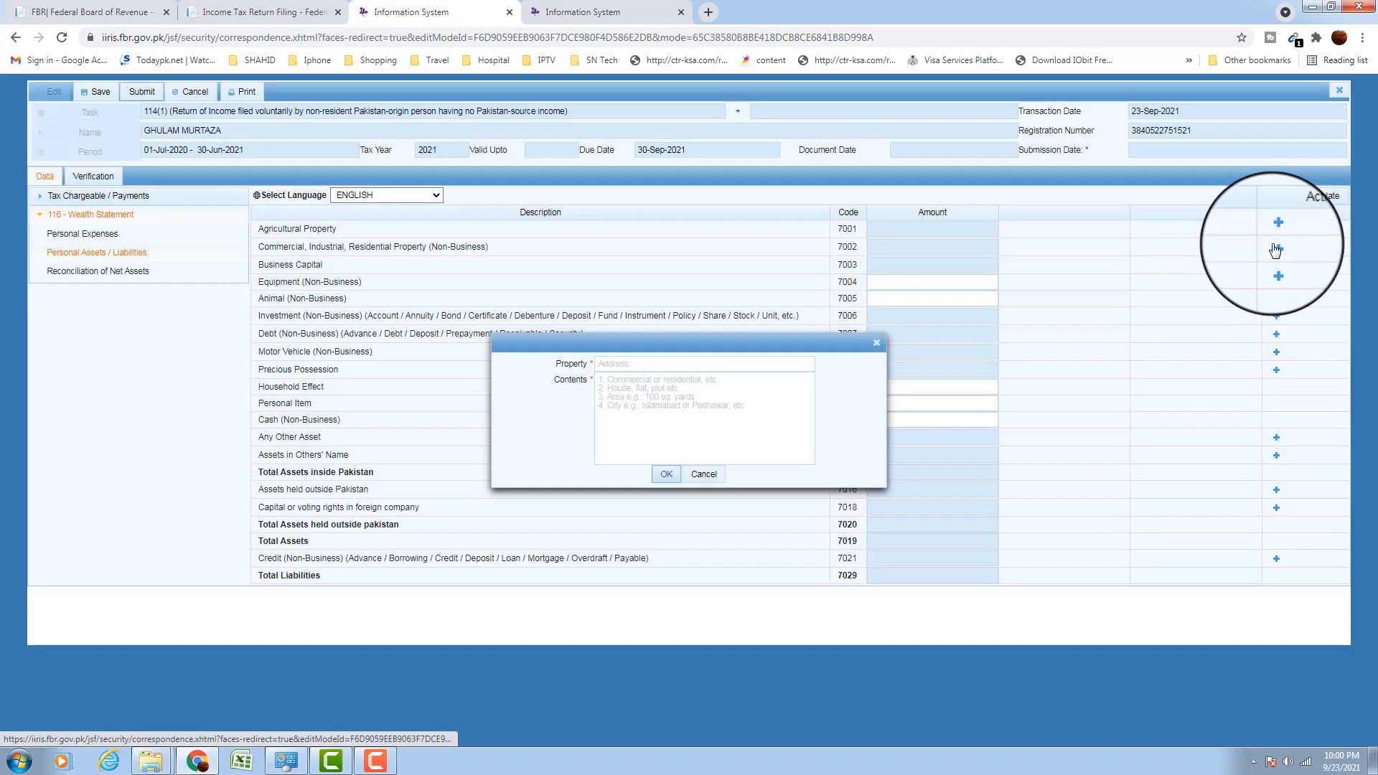
click(657, 364)
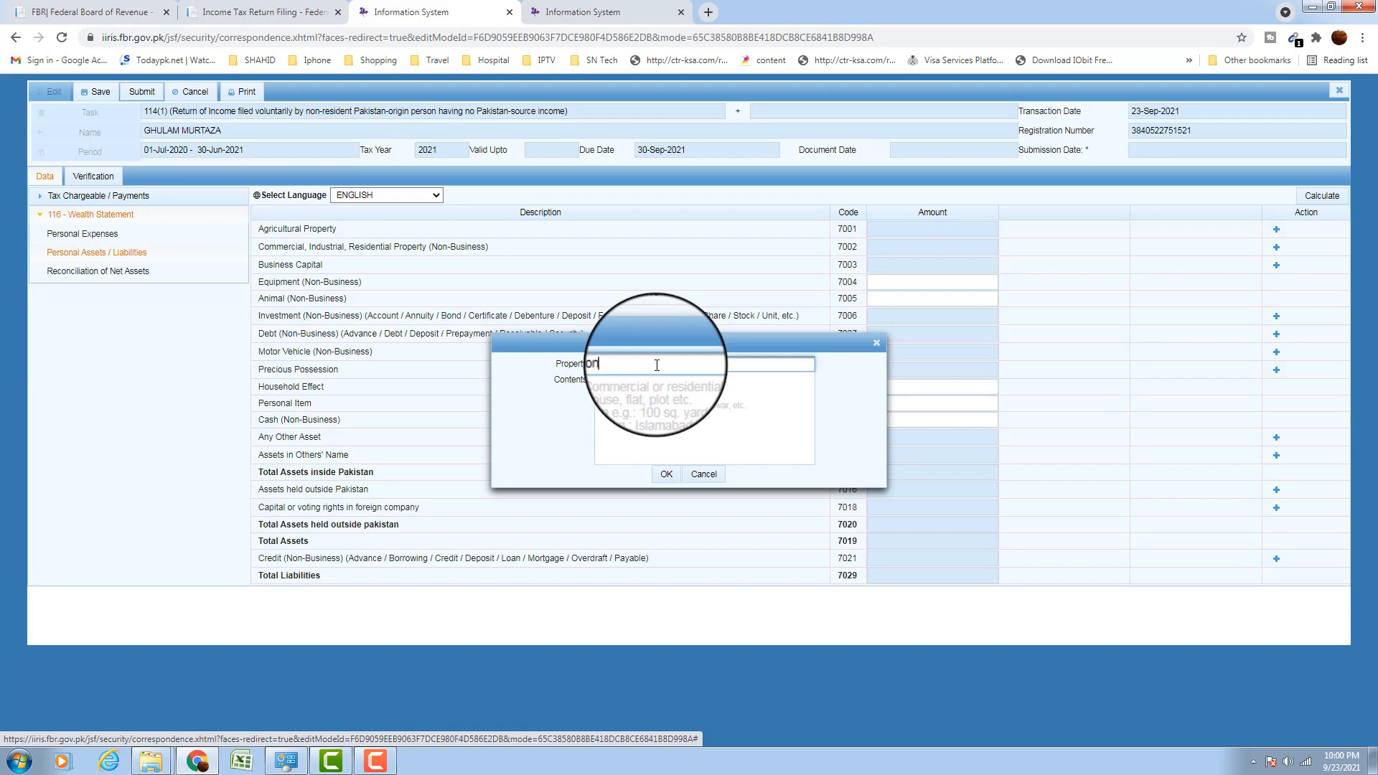
key(Tab)
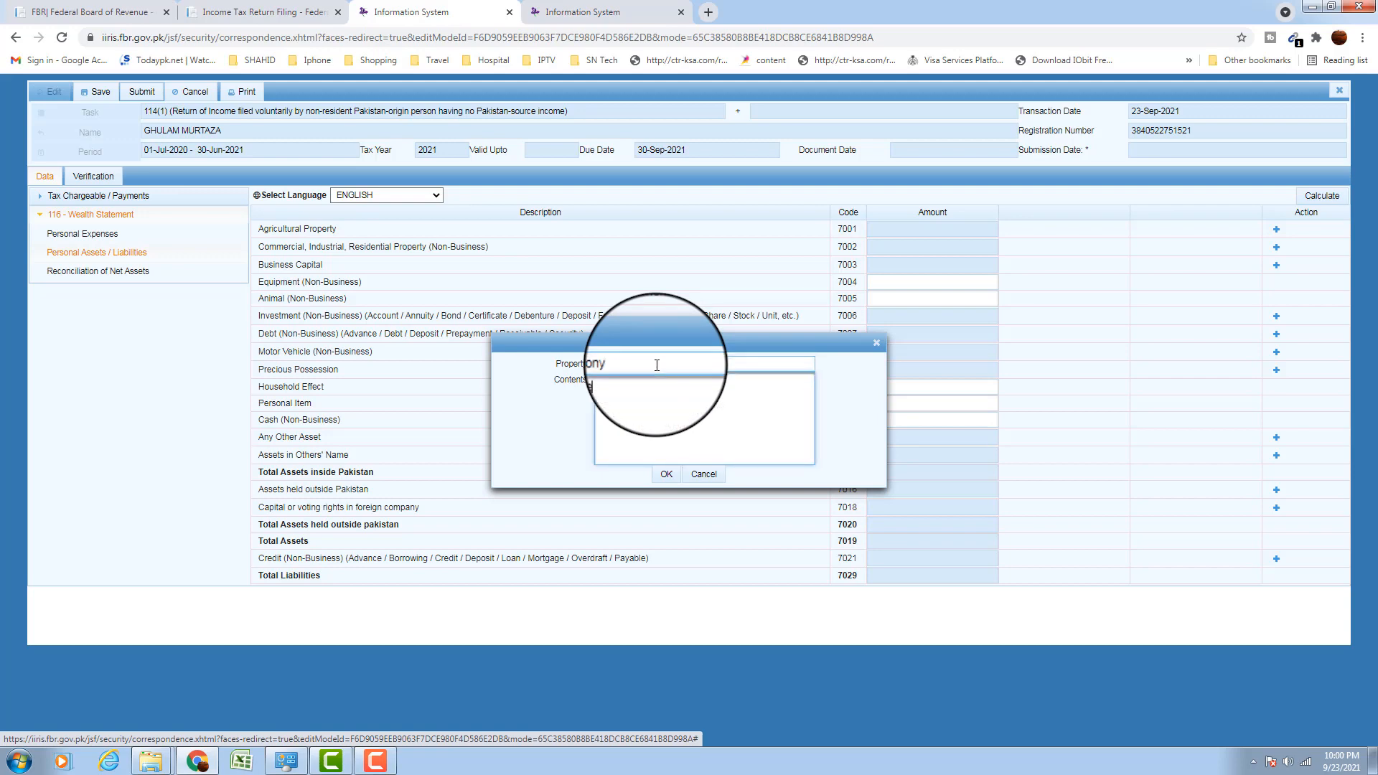
click(665, 474)
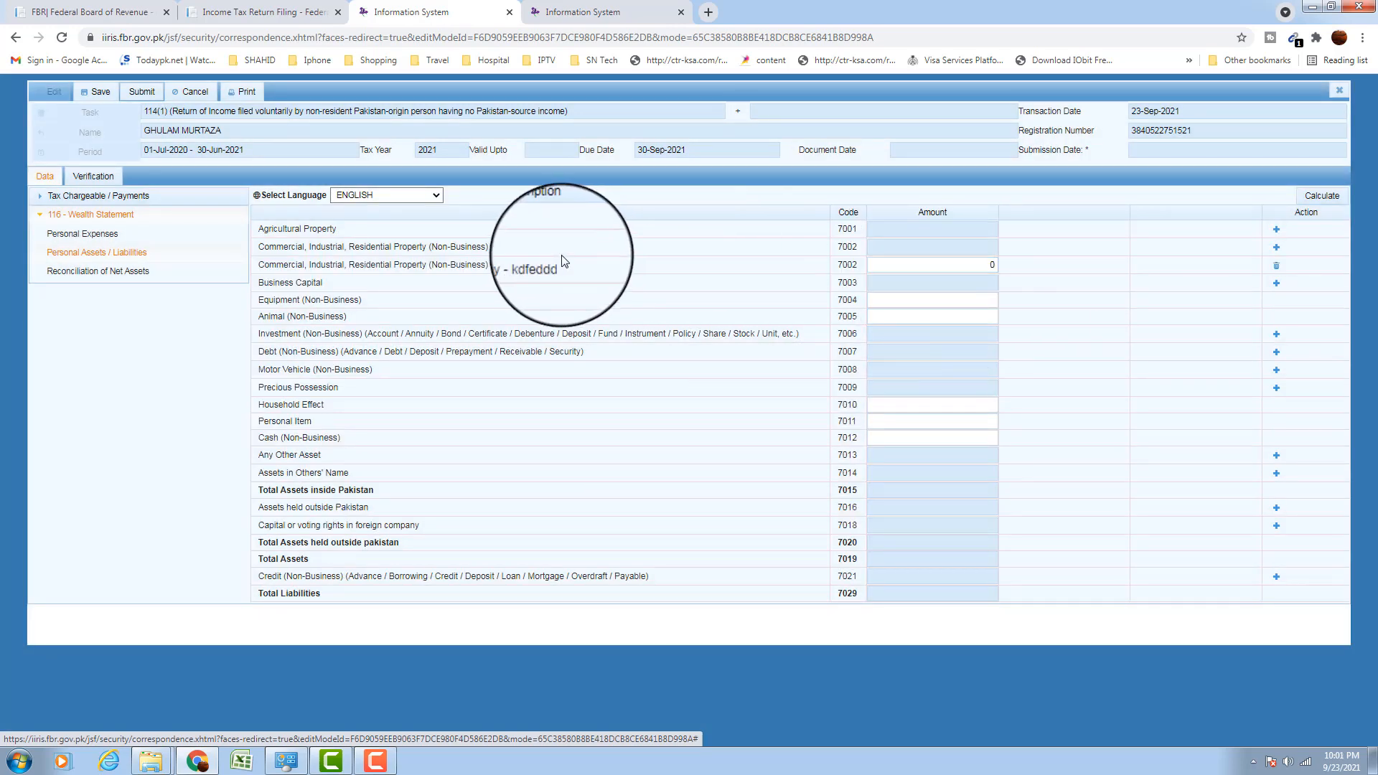
Set the property amount to 2,000,000 and recalculate, bringing Total Assets to 2,000,000
click(987, 267)
drag(986, 267, 1020, 272)
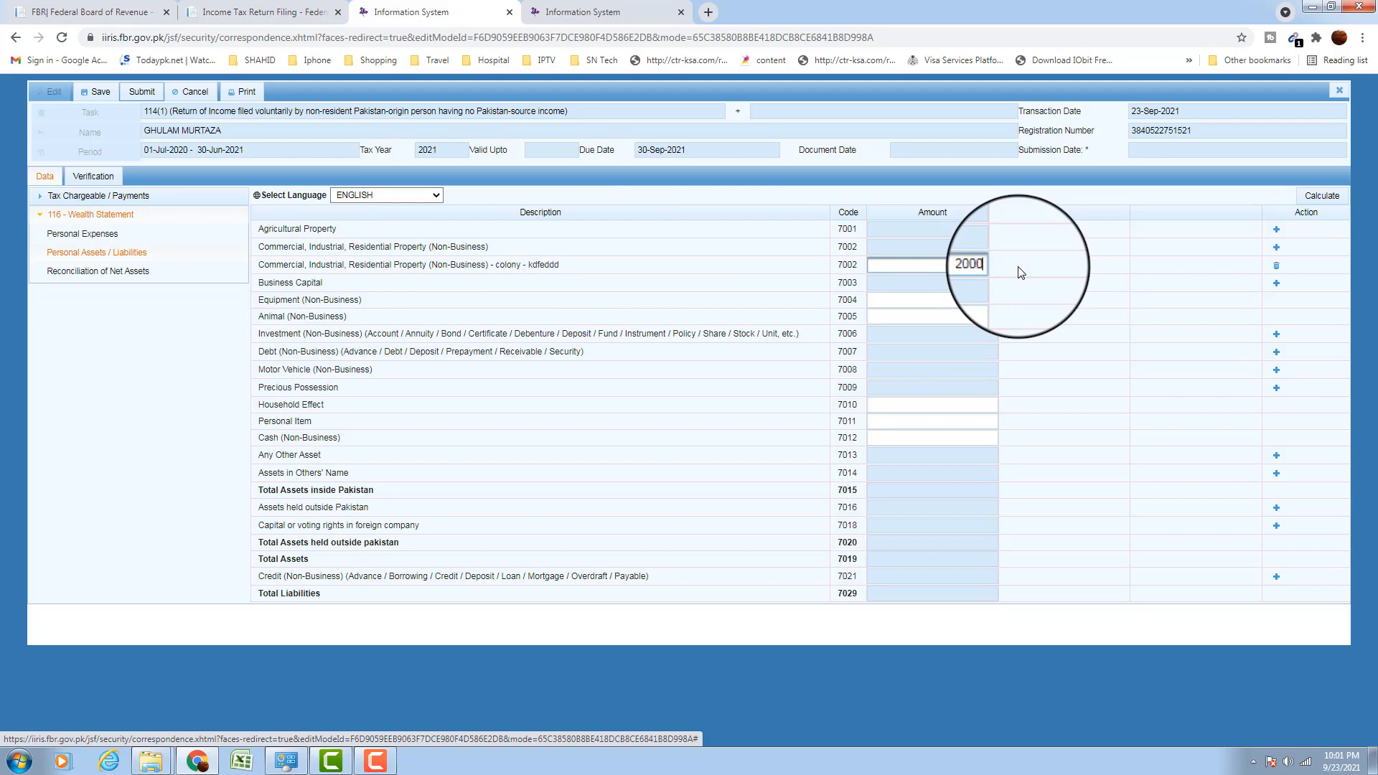
text(2000000)
click(1017, 266)
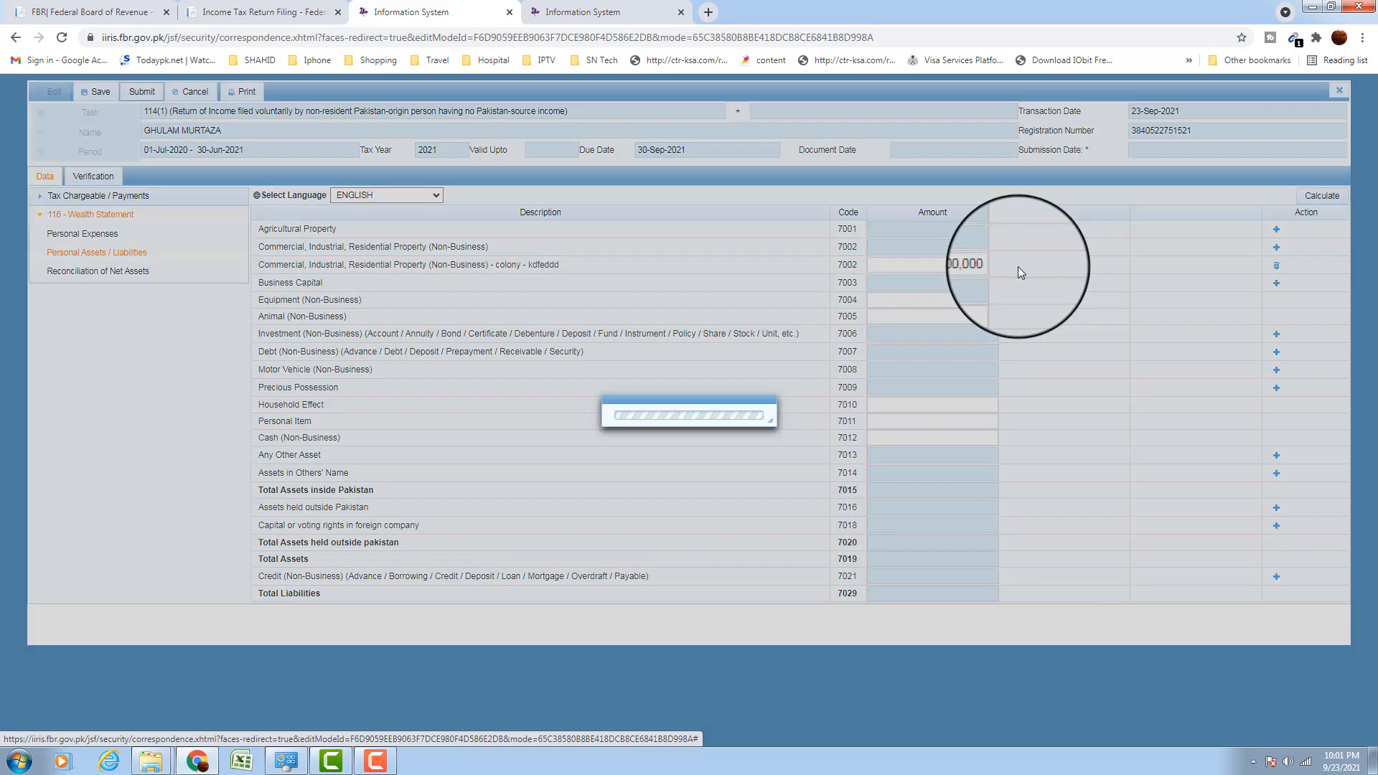
click(1317, 196)
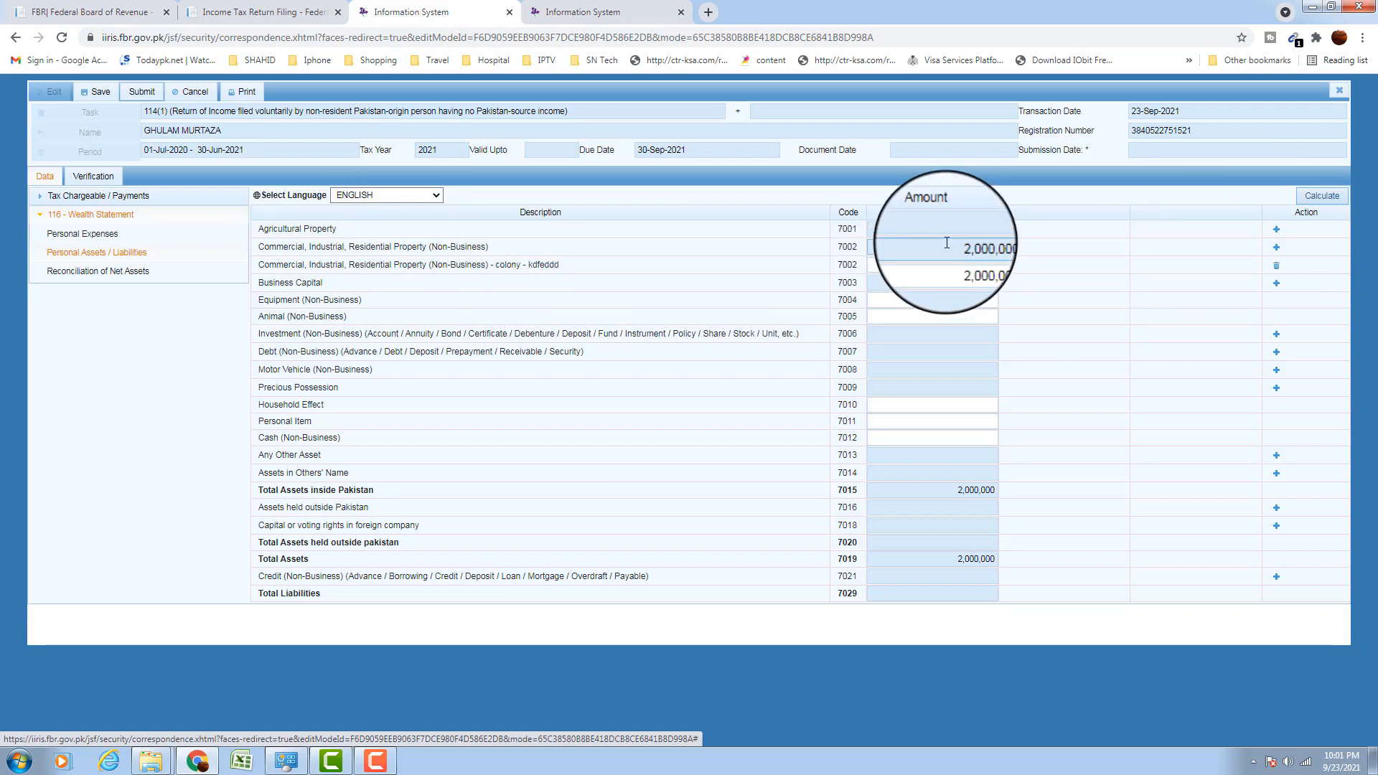
drag(946, 244, 1039, 261)
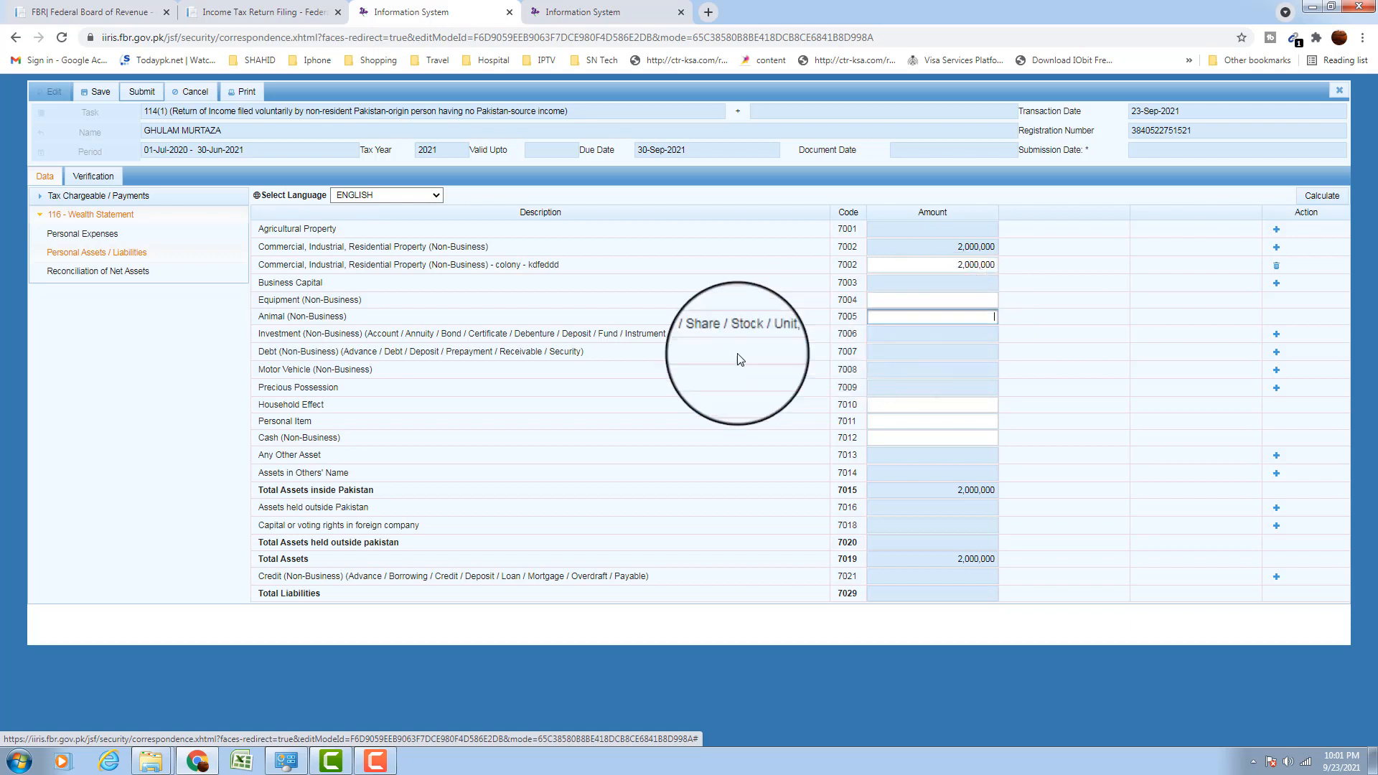
drag(275, 333, 407, 332)
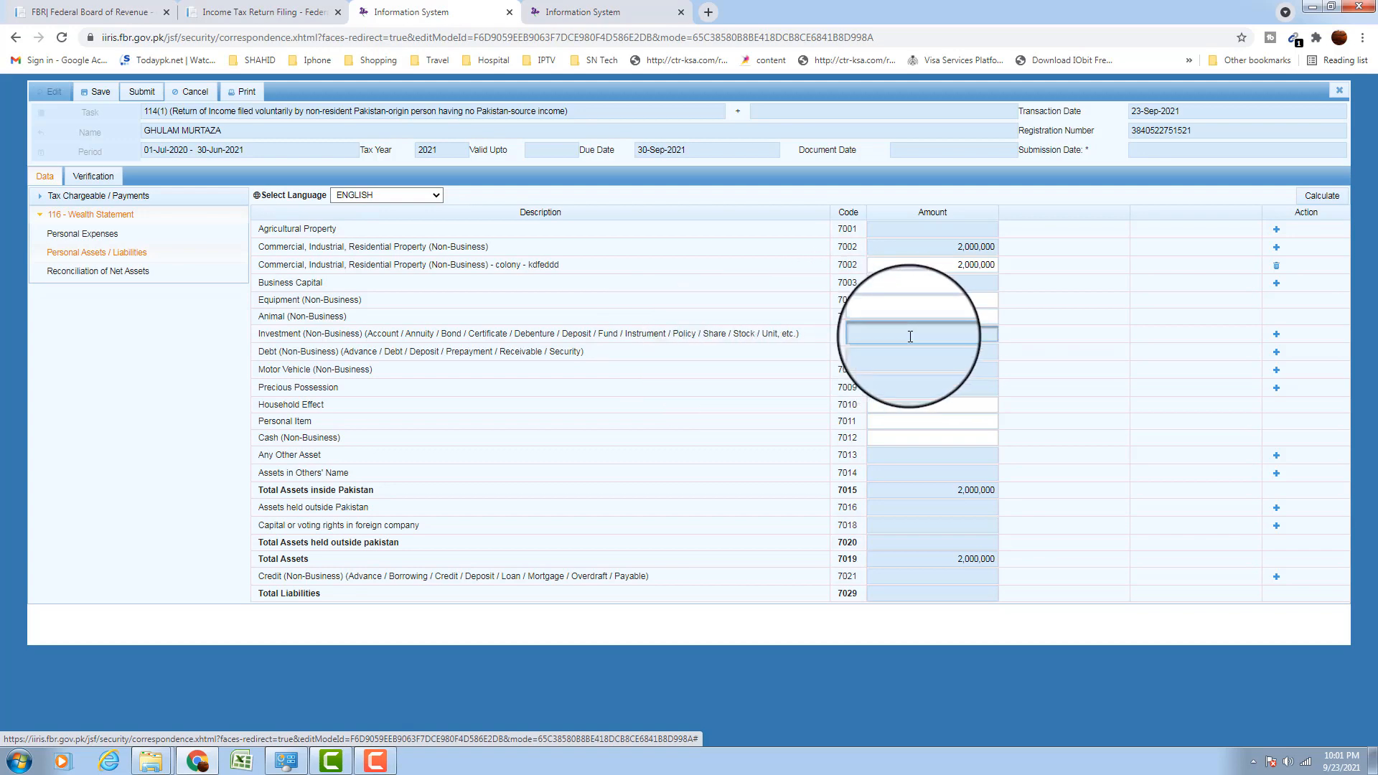
Add a 500,000 investment entry under code 7006 and recalculate Total Assets to 2,500,000
click(1276, 334)
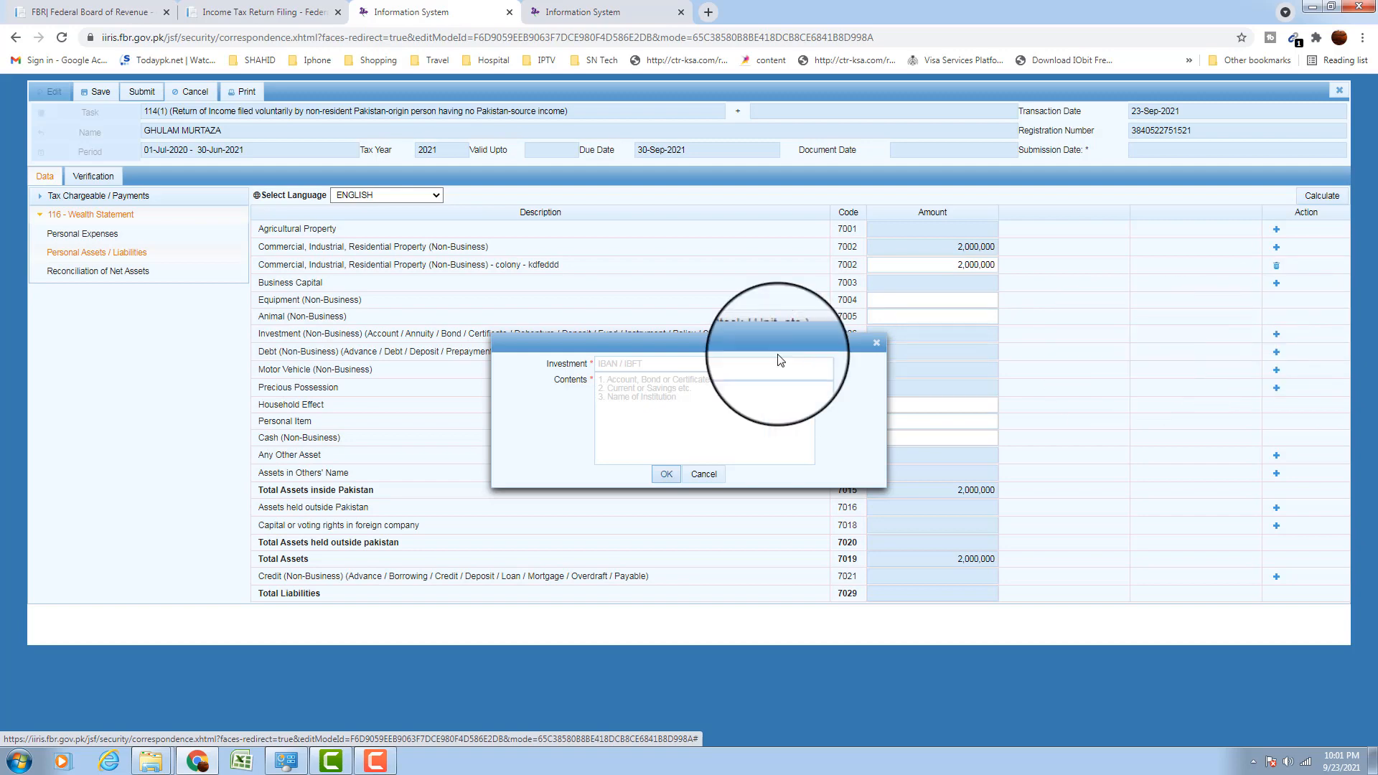
text(1)
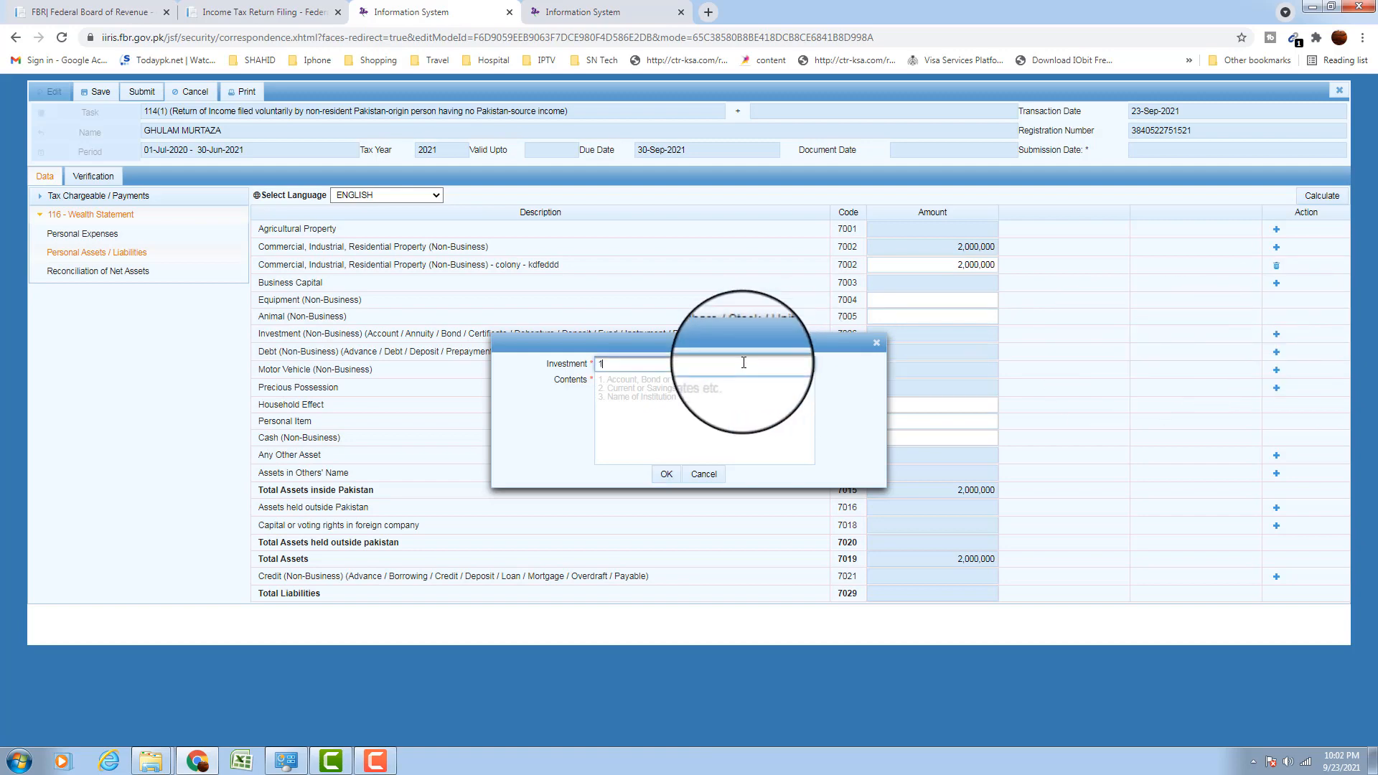
text(11)
click(719, 387)
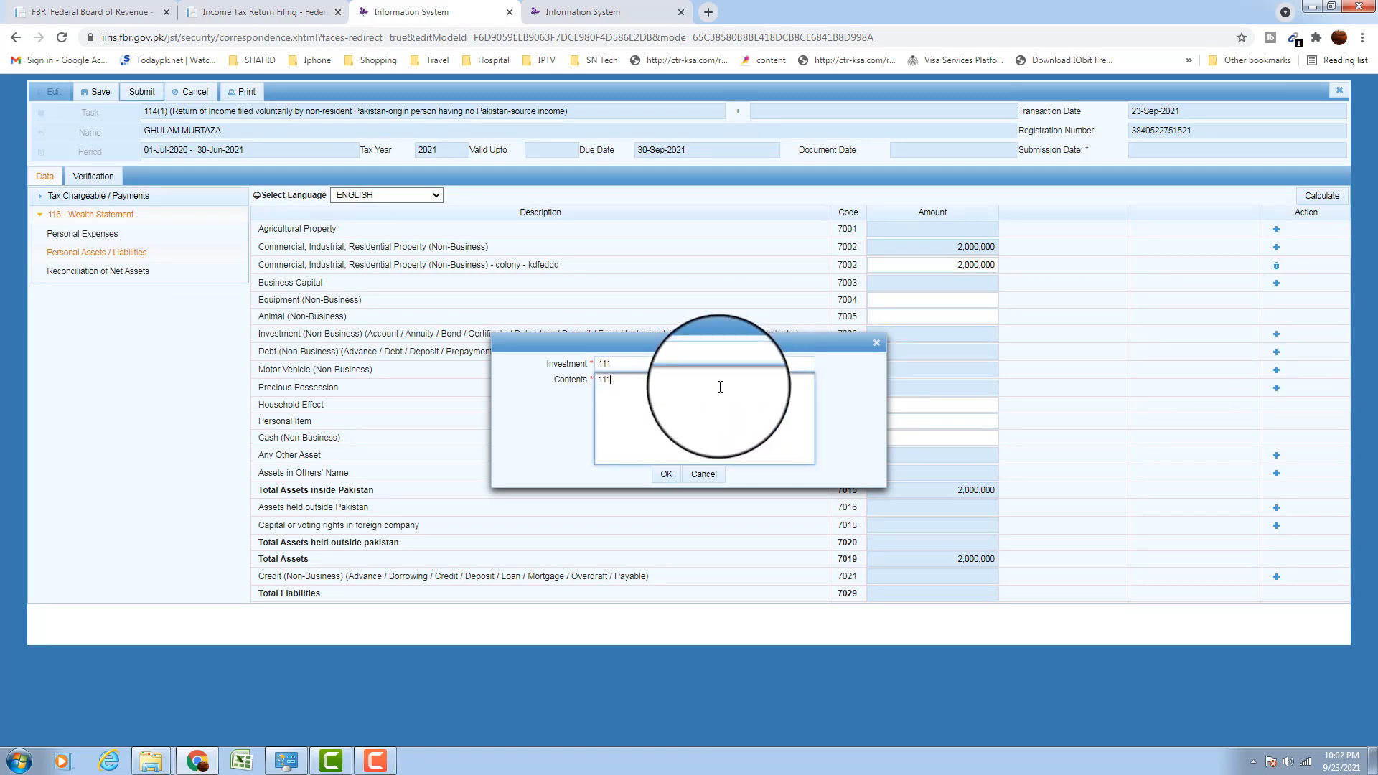
click(666, 474)
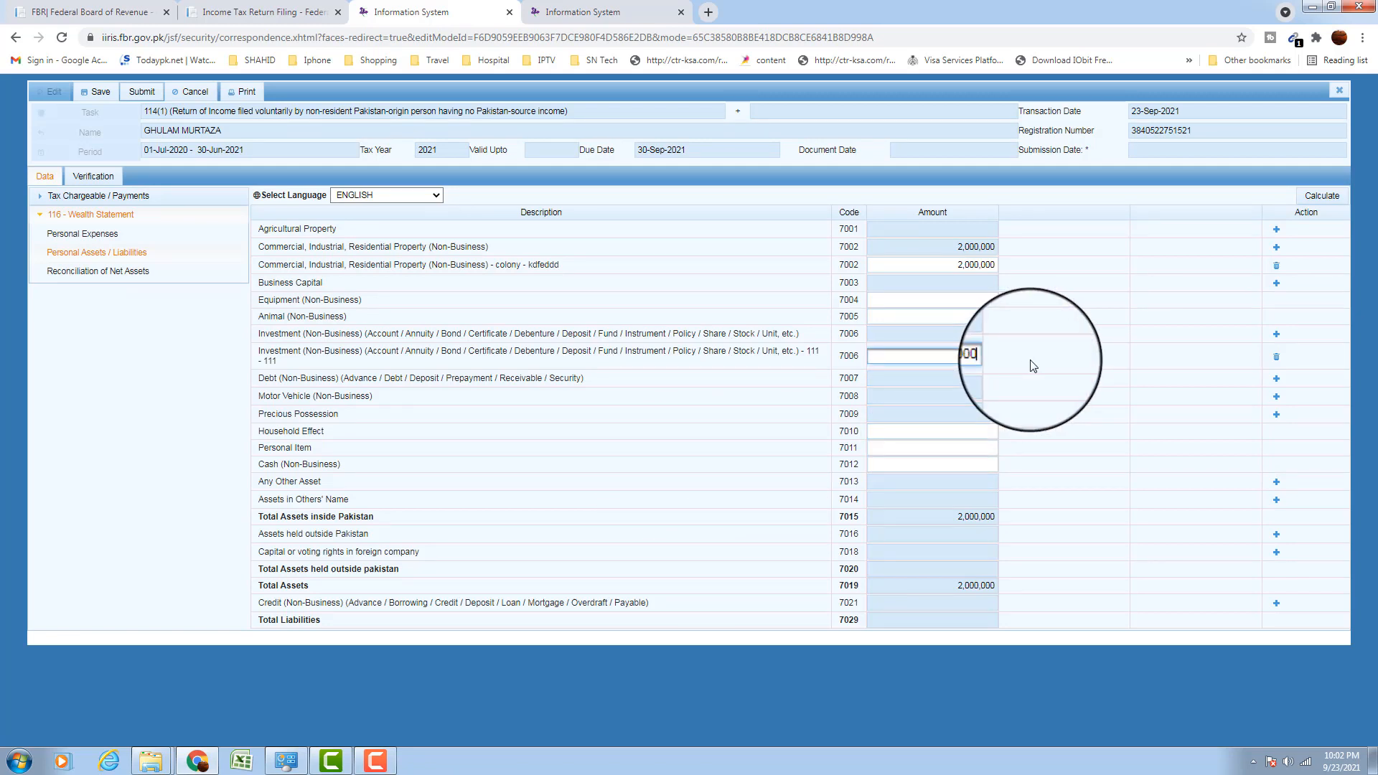
text(500000)
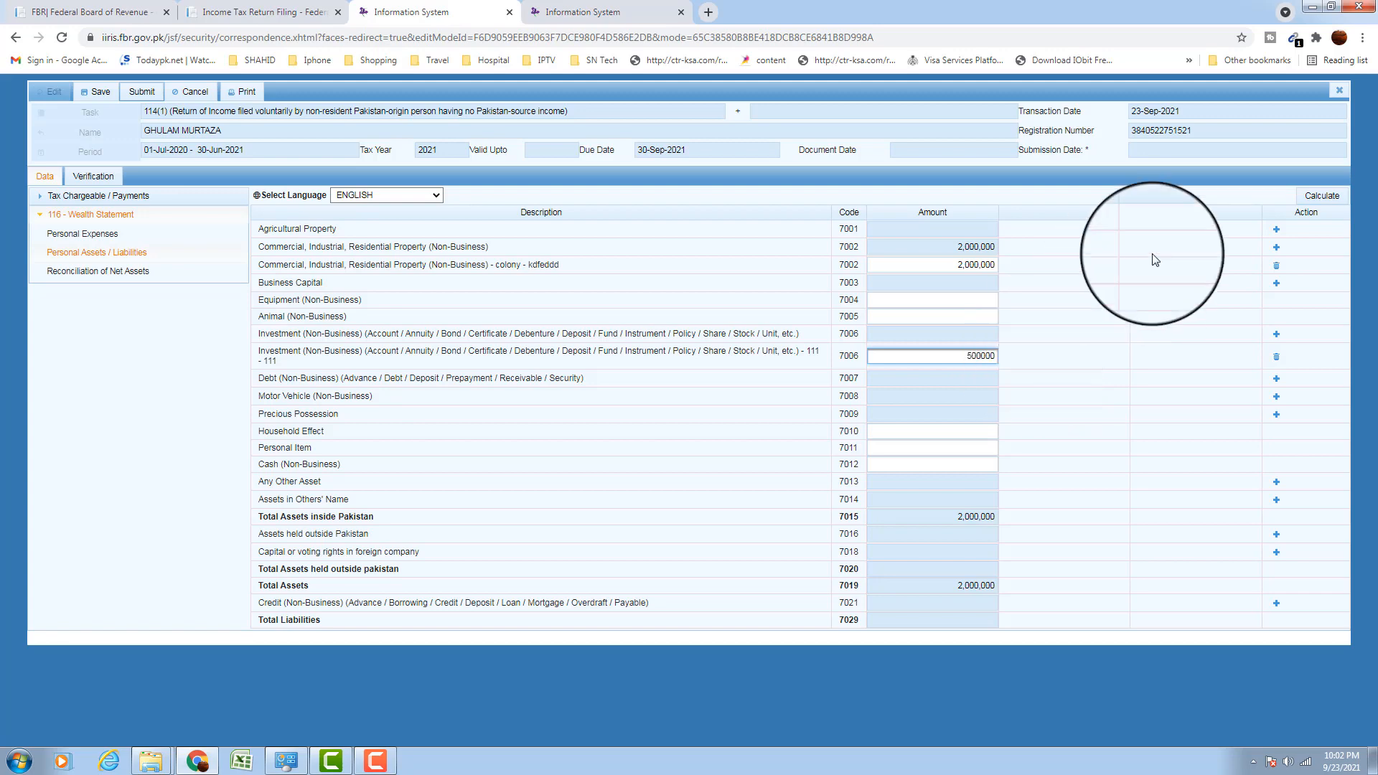
click(1313, 195)
click(1313, 196)
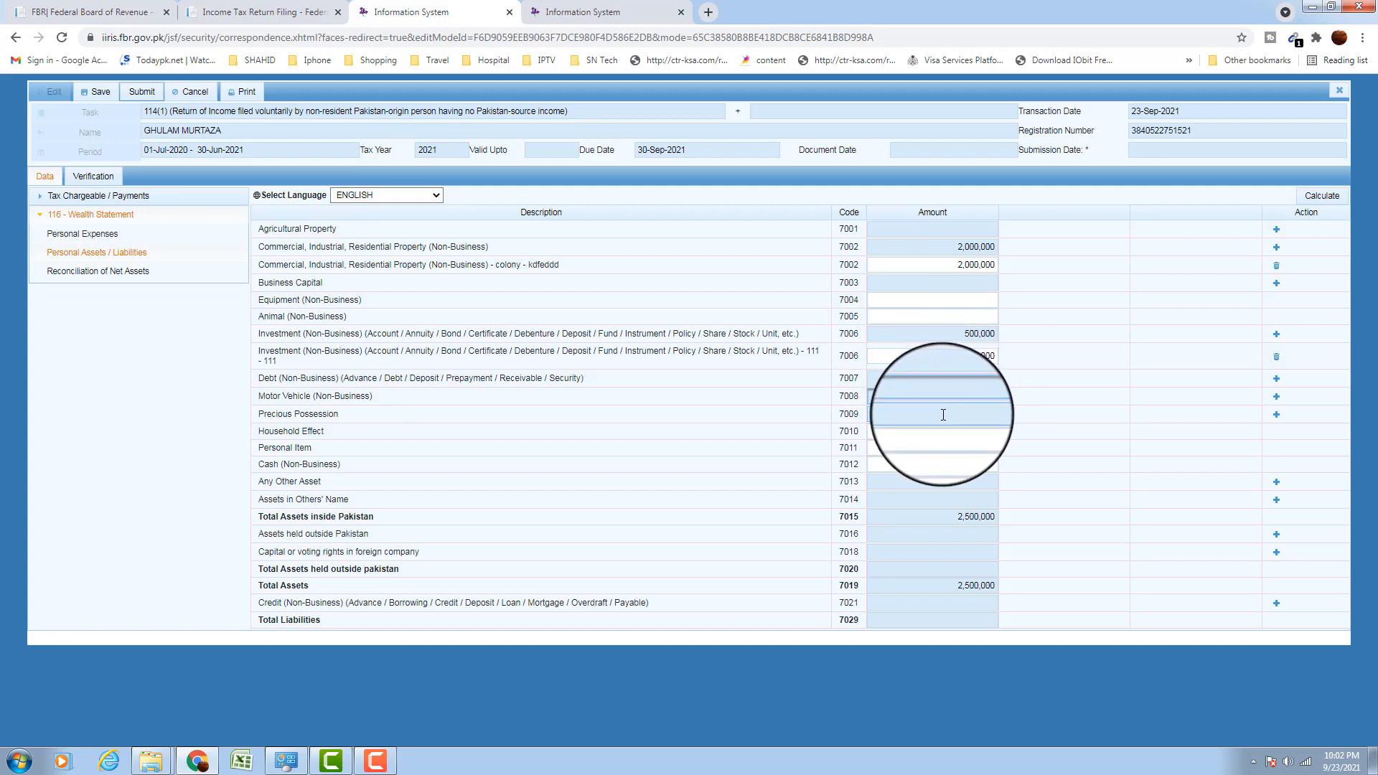
Dismiss the colour-scheme warning, review asset rows, and return to Reconciliation of Net Assets (-1,500,000 unreconciled)
click(862, 227)
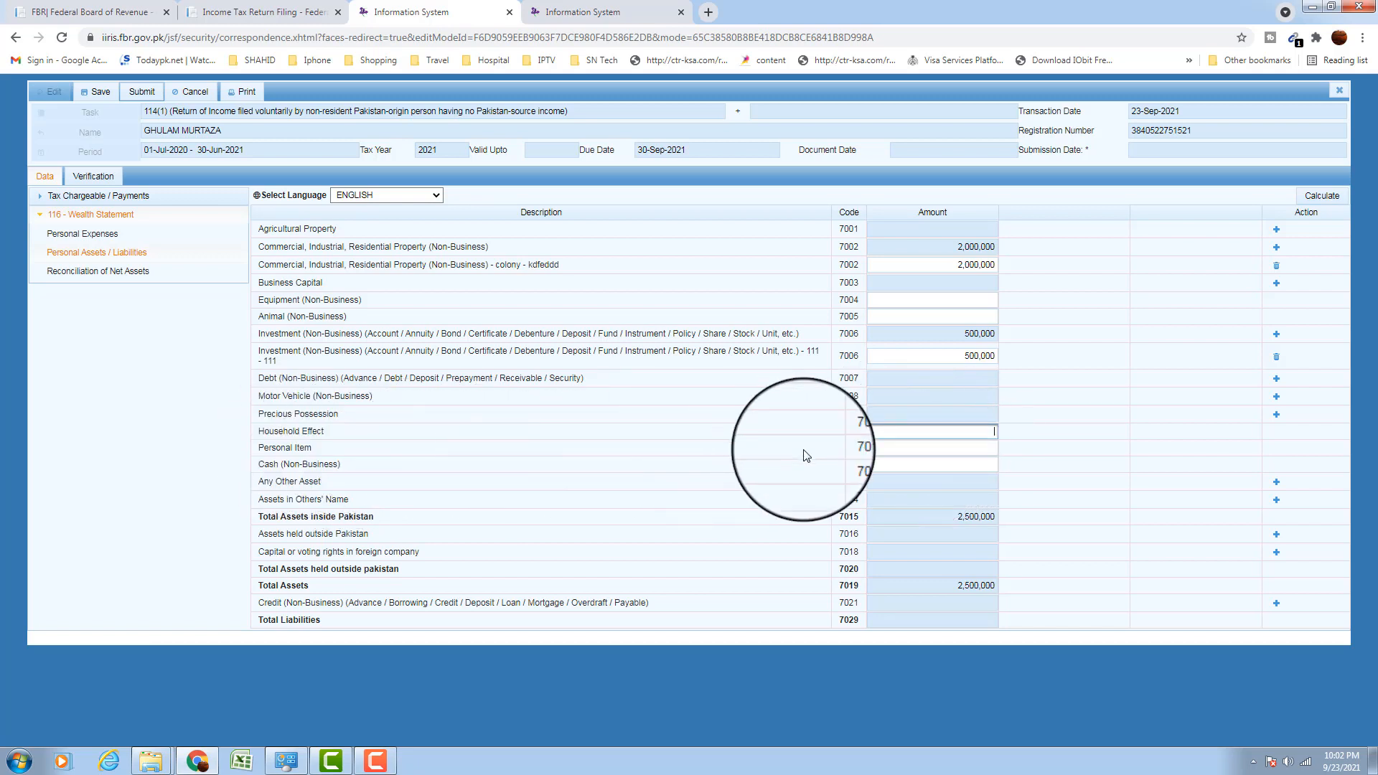
click(890, 450)
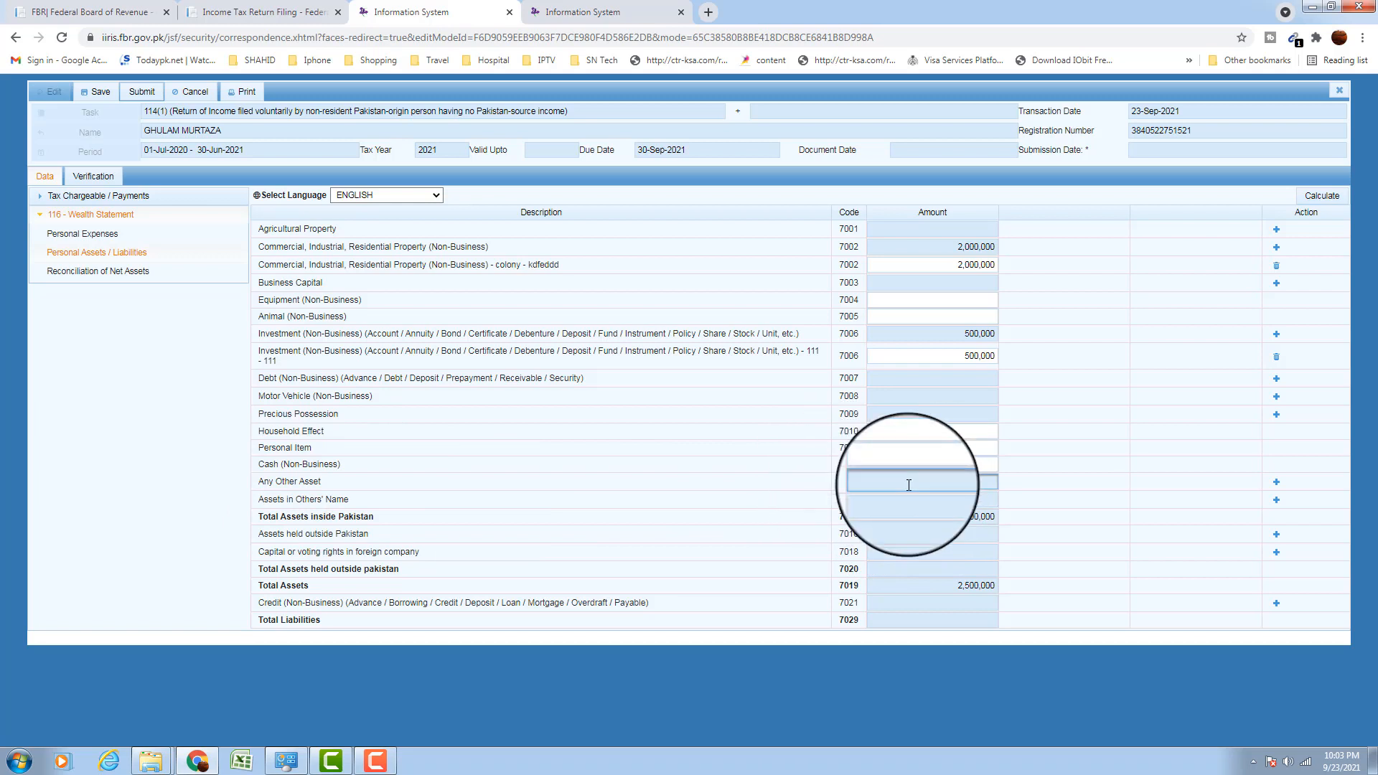
drag(295, 499, 461, 506)
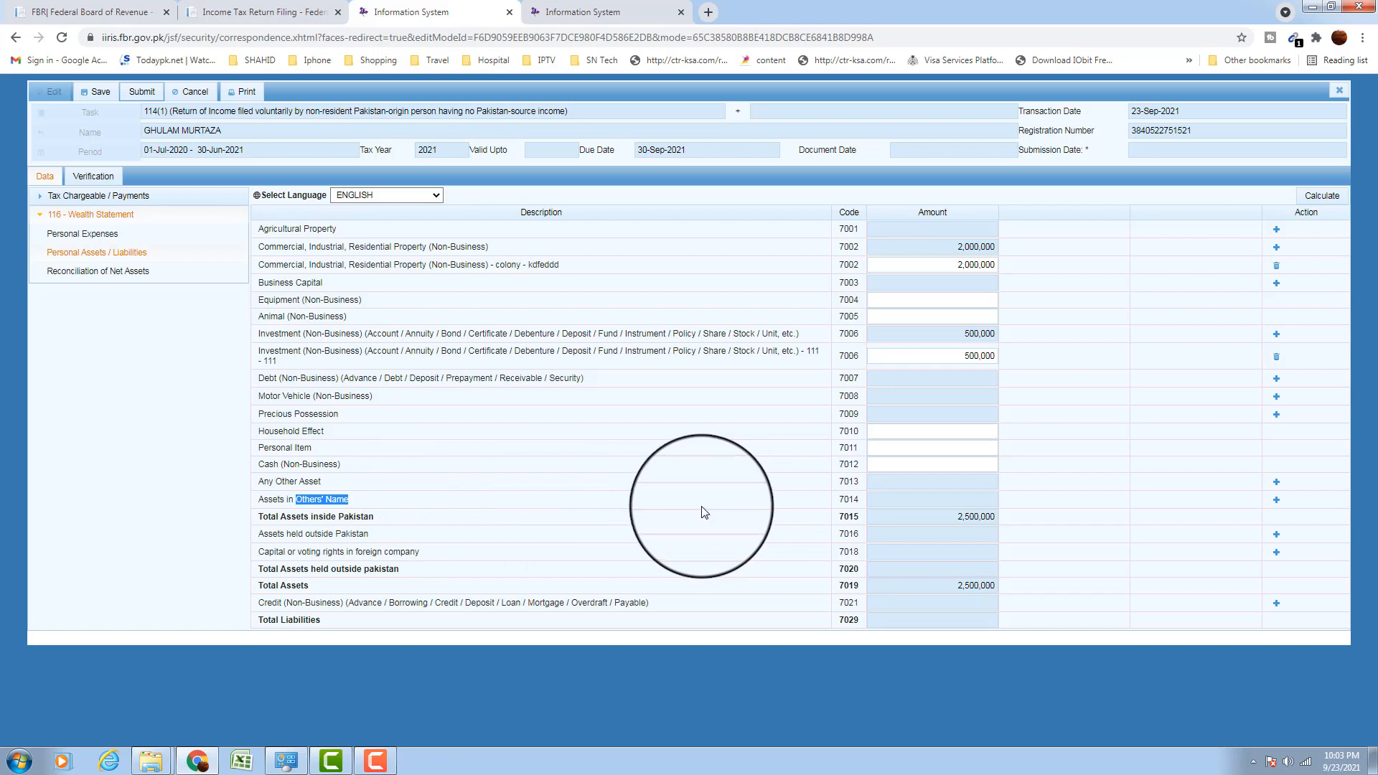
click(933, 501)
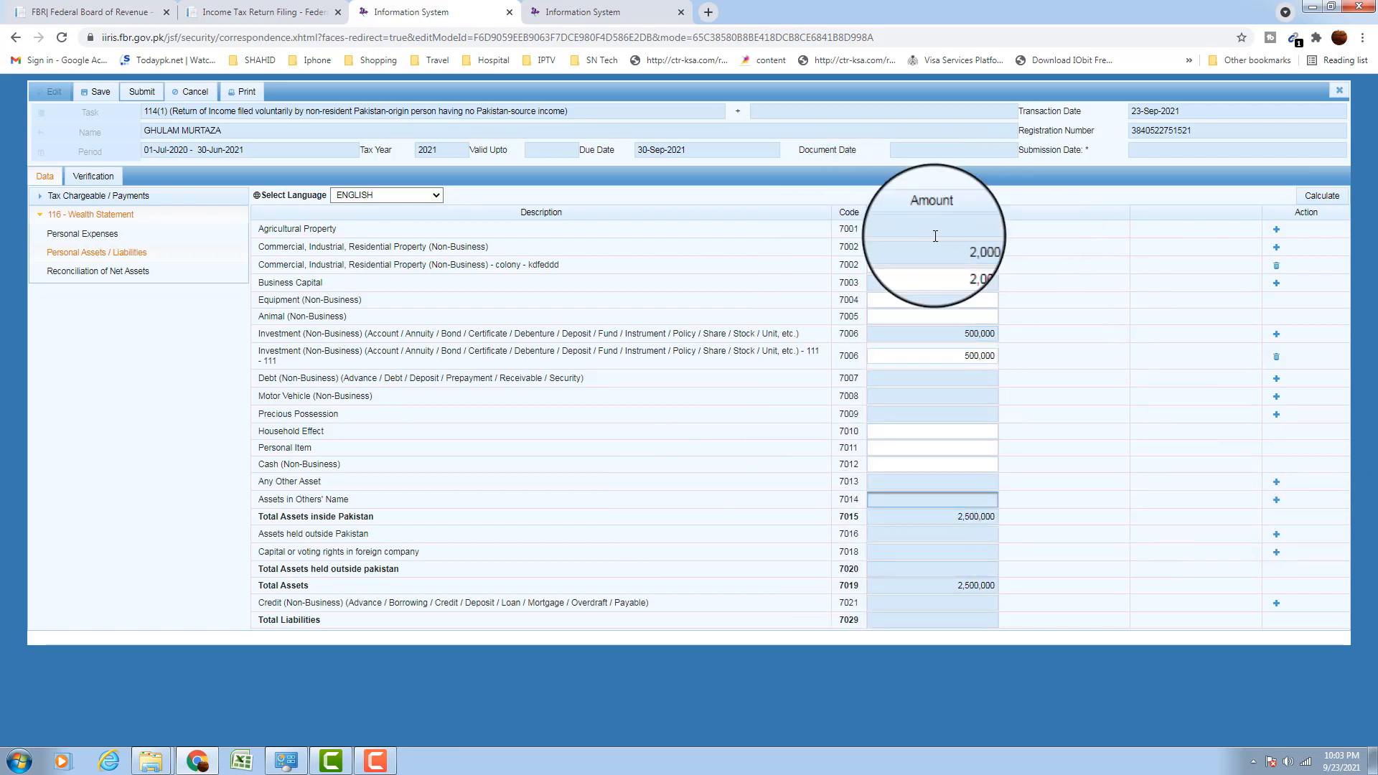
click(106, 271)
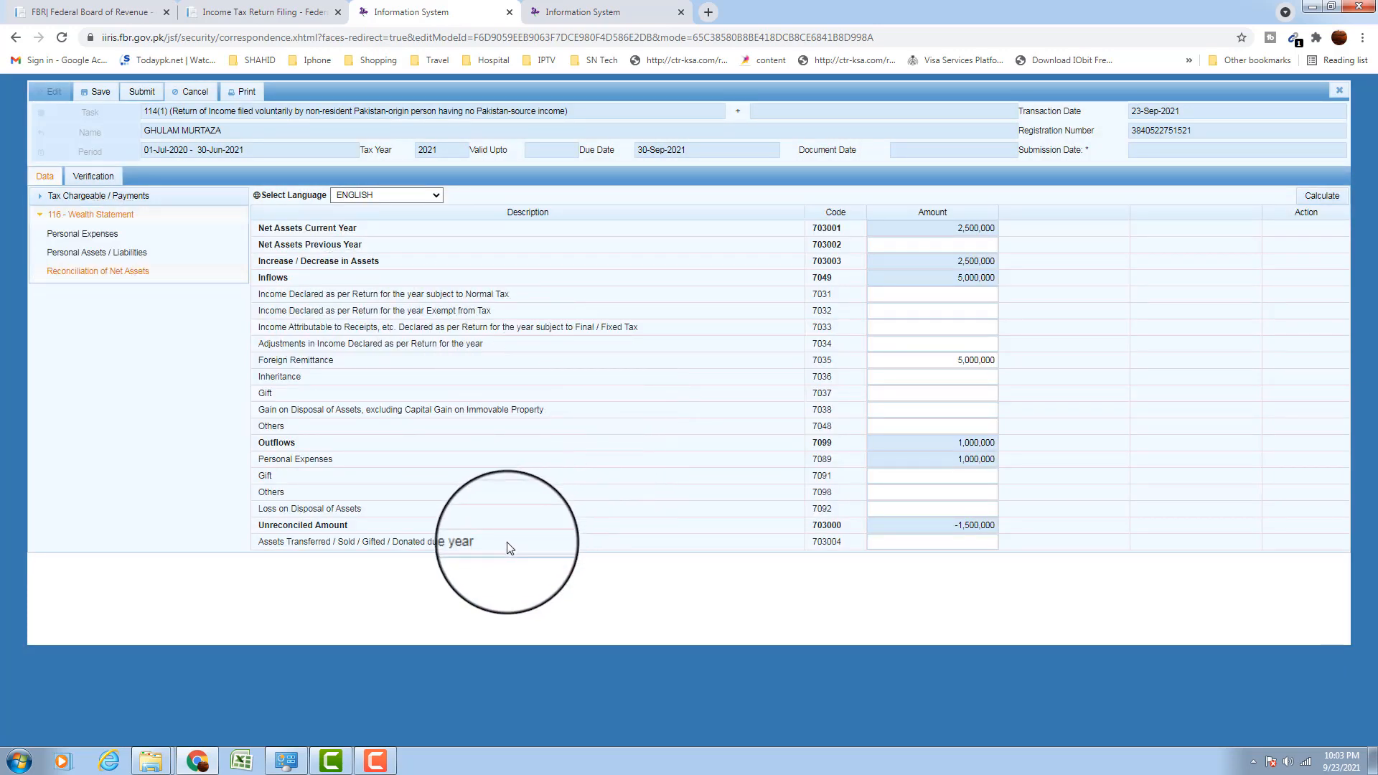
Enter 1,000,000 for Household Effect (7010) and recalculate, cutting the unreconciled amount to -500,000
drag(955, 526, 1013, 533)
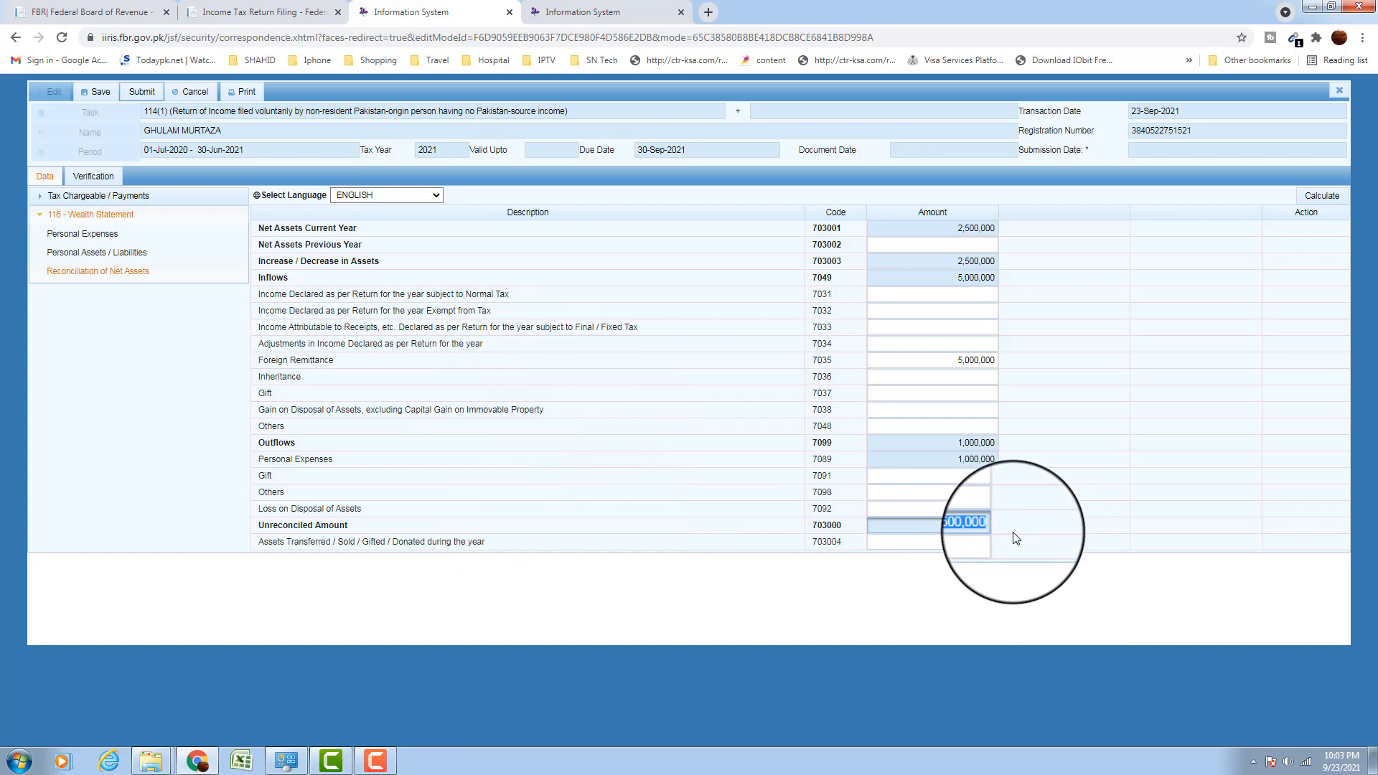
click(152, 259)
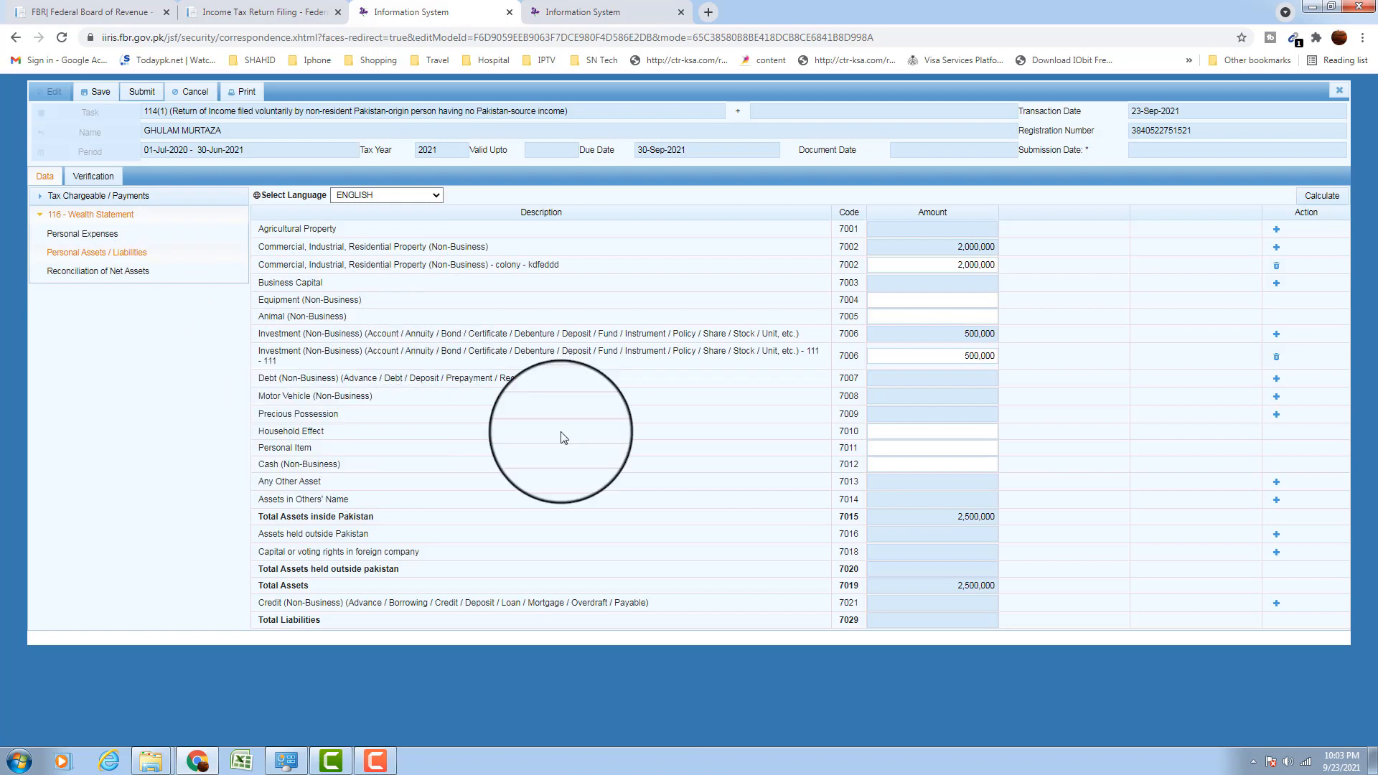
click(917, 433)
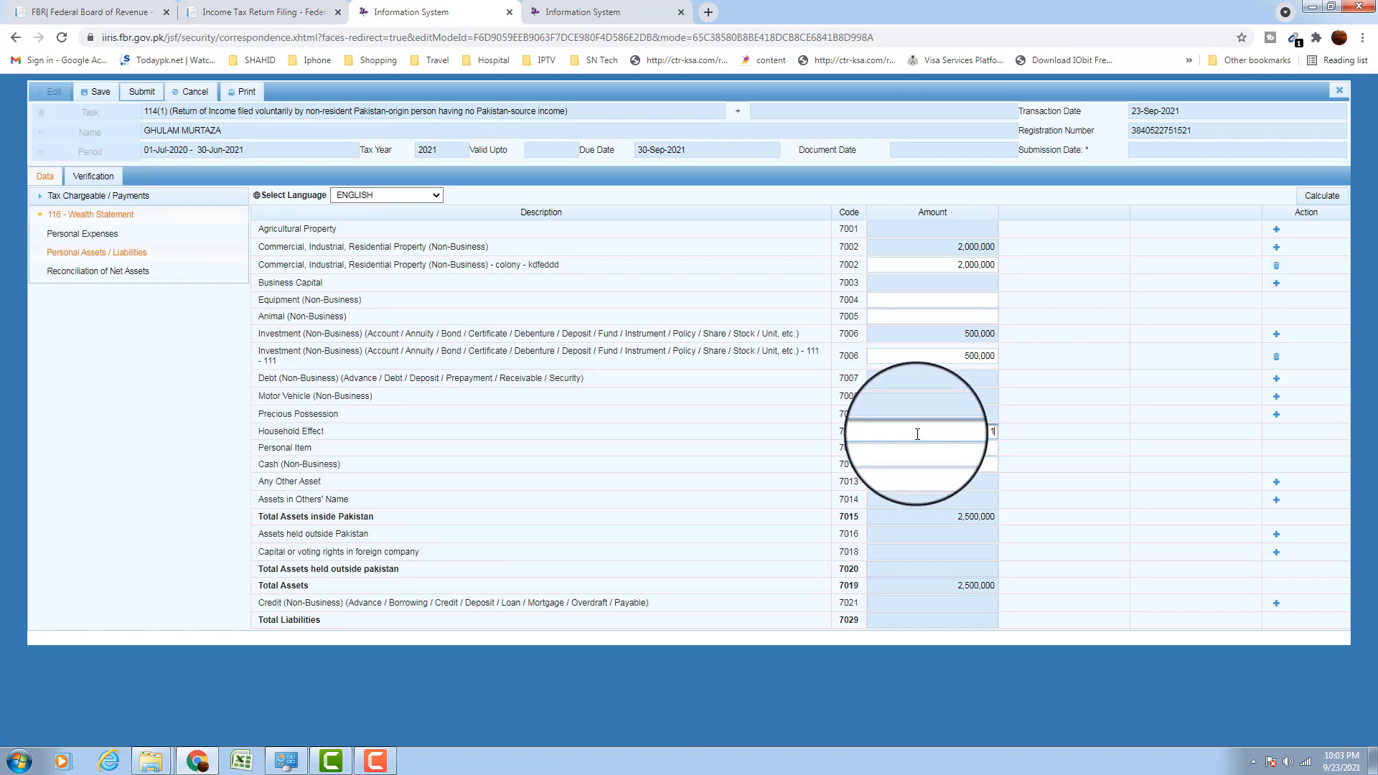
text(1000000)
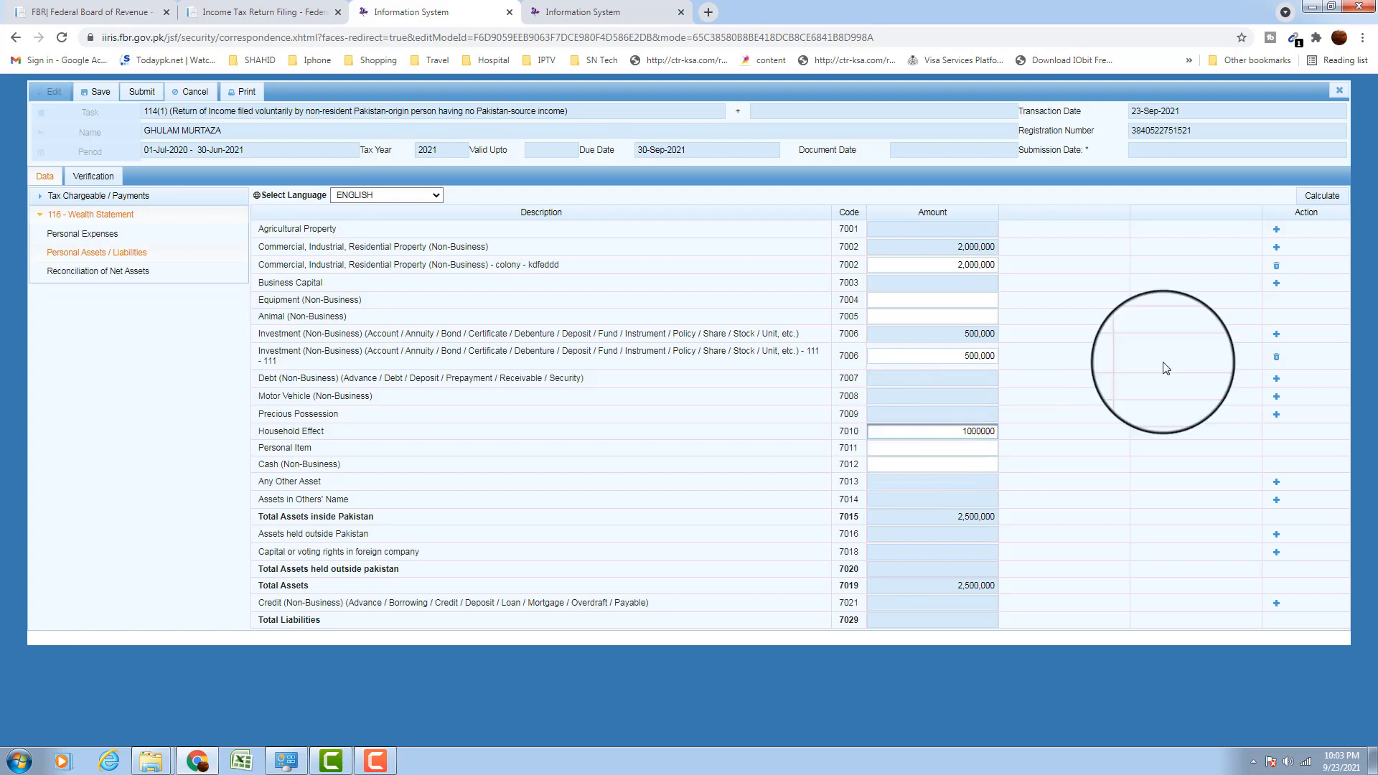
click(1336, 195)
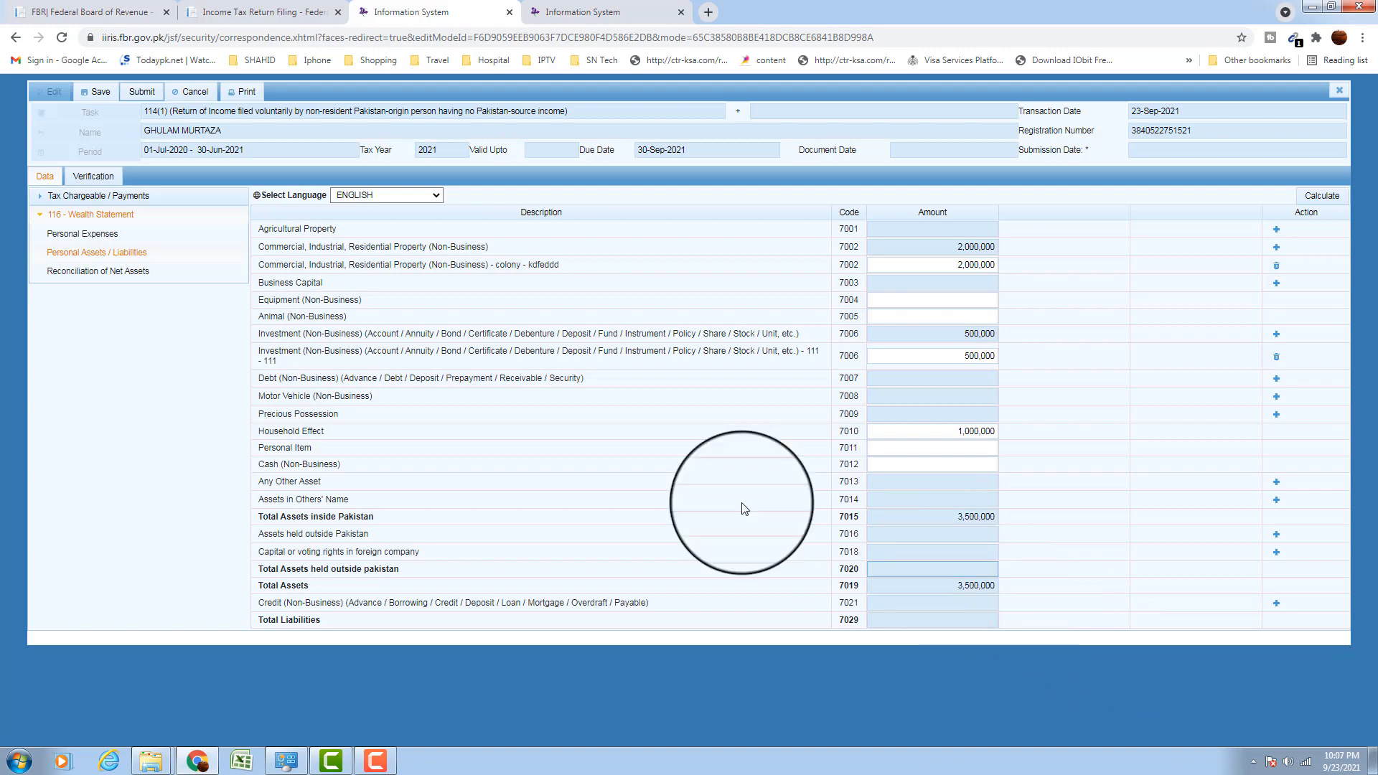
click(124, 272)
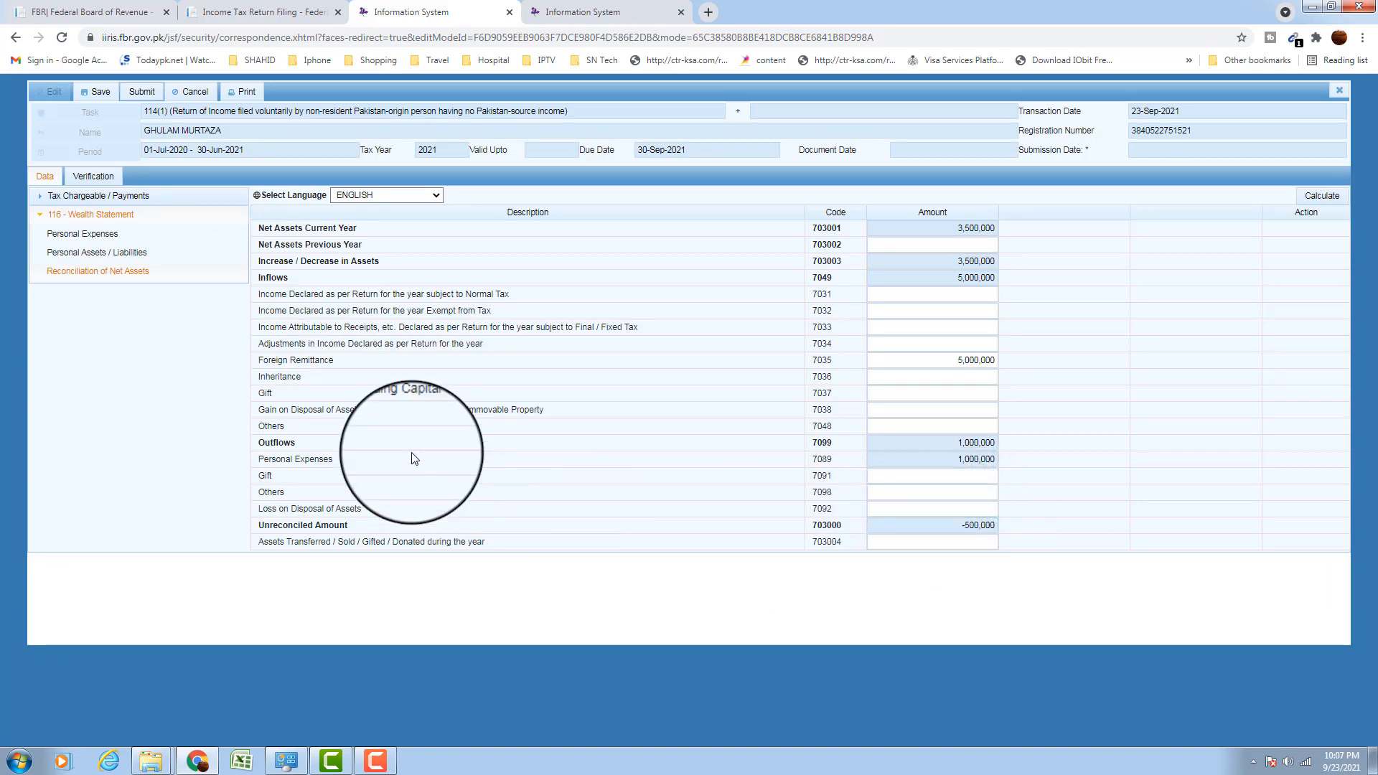
click(74, 258)
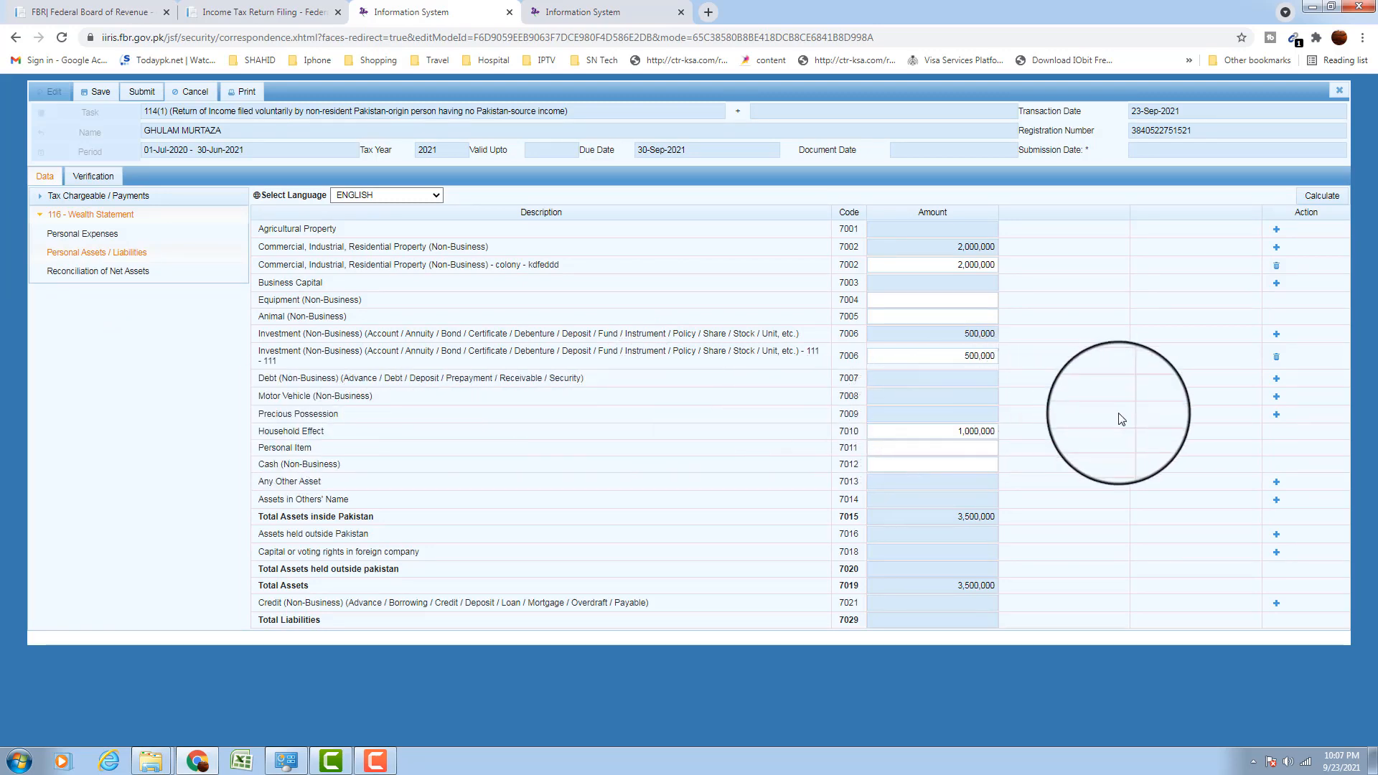
Add a Precious Possession row described as 'Gold for wife' with contents '5 Tola'
click(1276, 414)
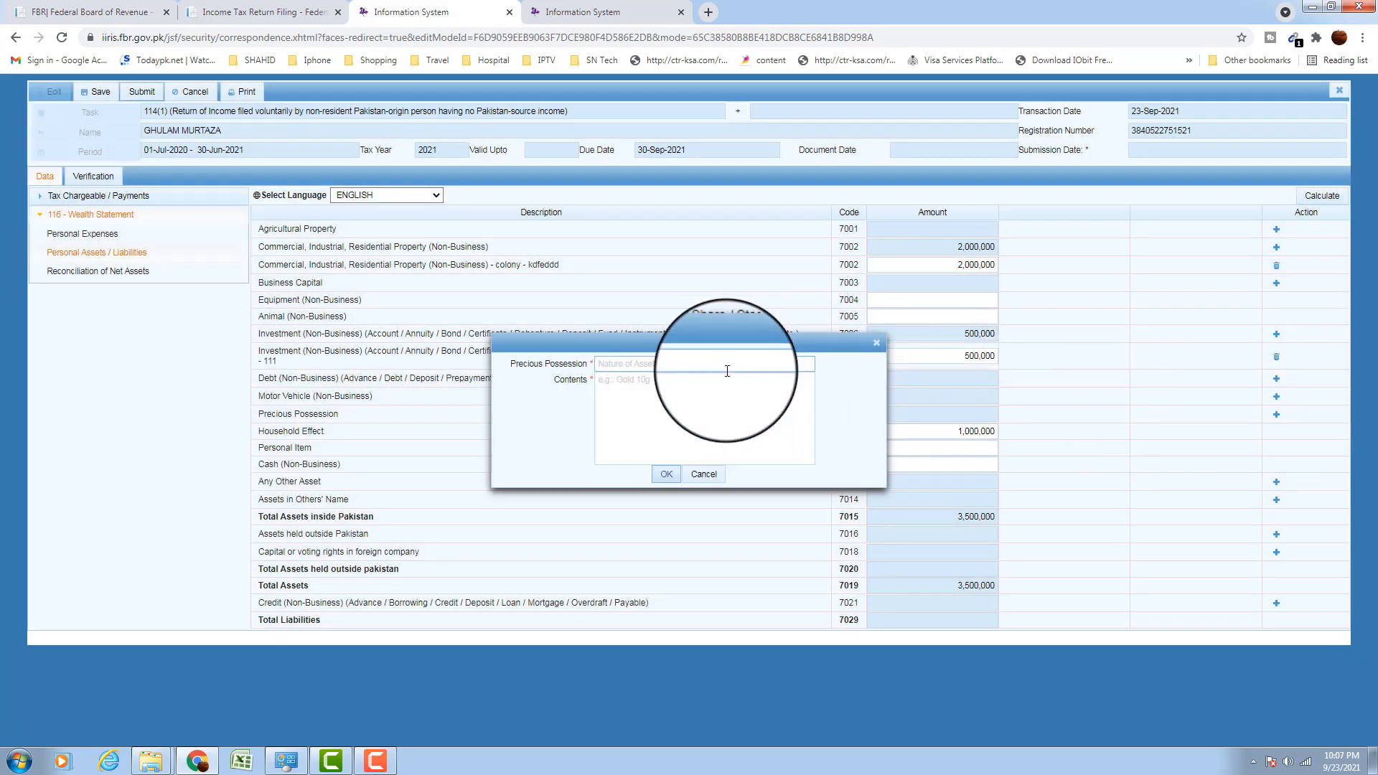
click(726, 371)
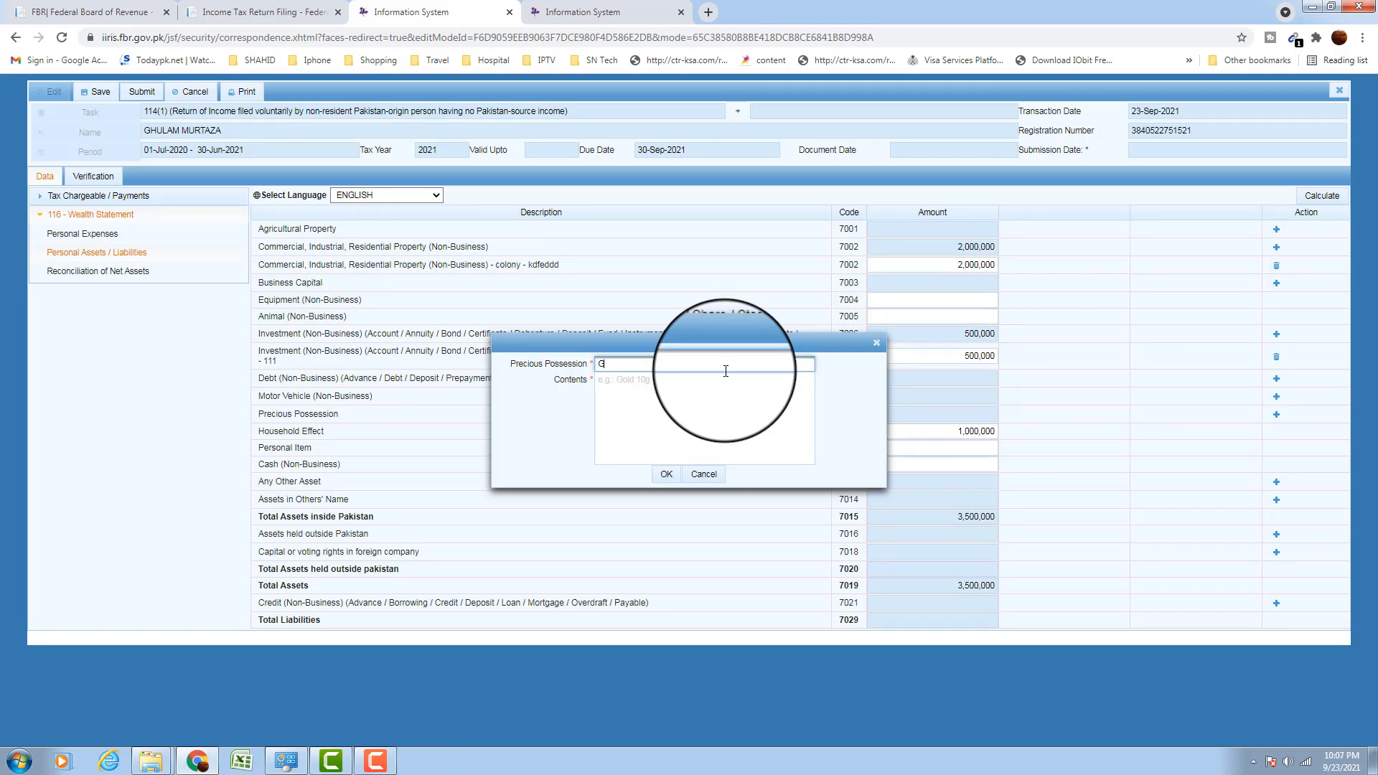
text(W)
key(BackSpace)
text(Gold for wife)
key(Tab)
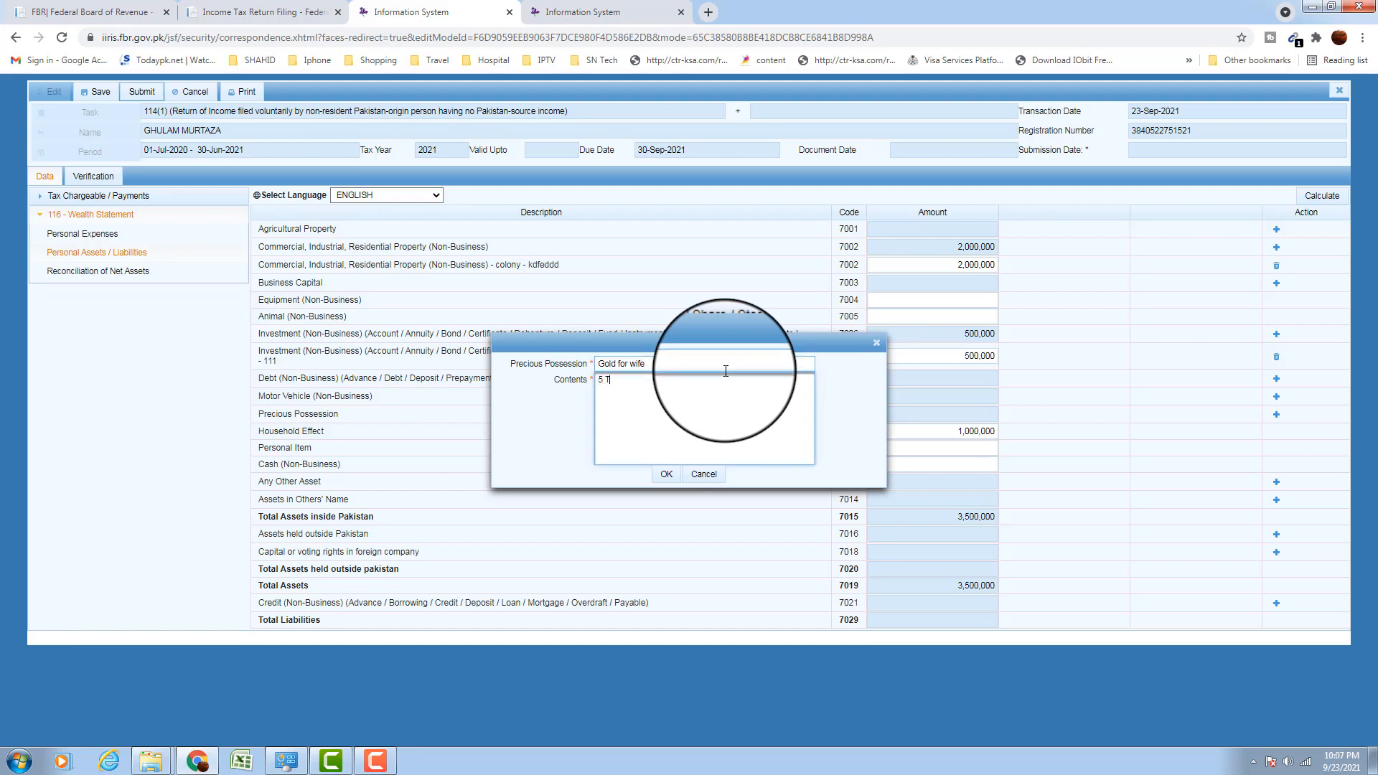
click(666, 473)
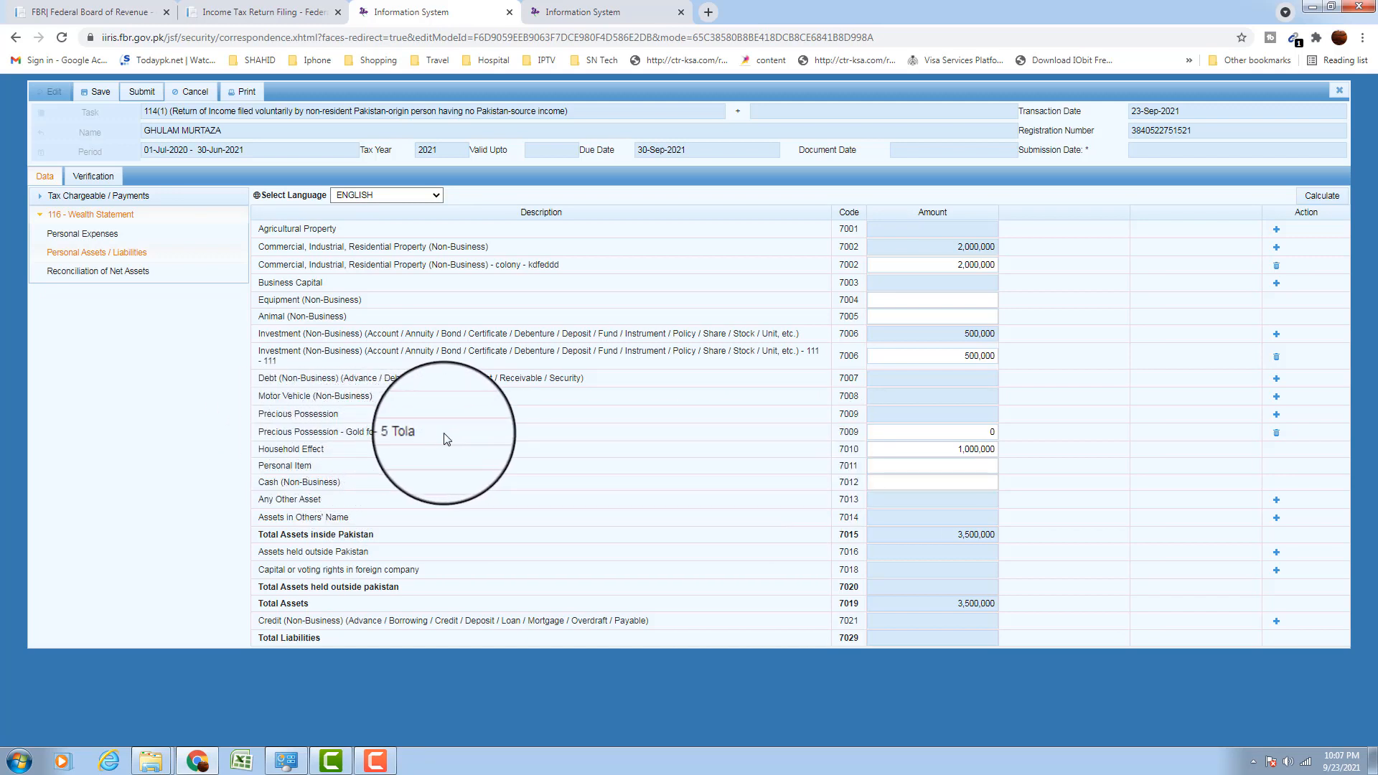
Set the gold entry's amount to 500,000, recalculate, and confirm the unreconciled amount is 0
click(980, 435)
text(500000)
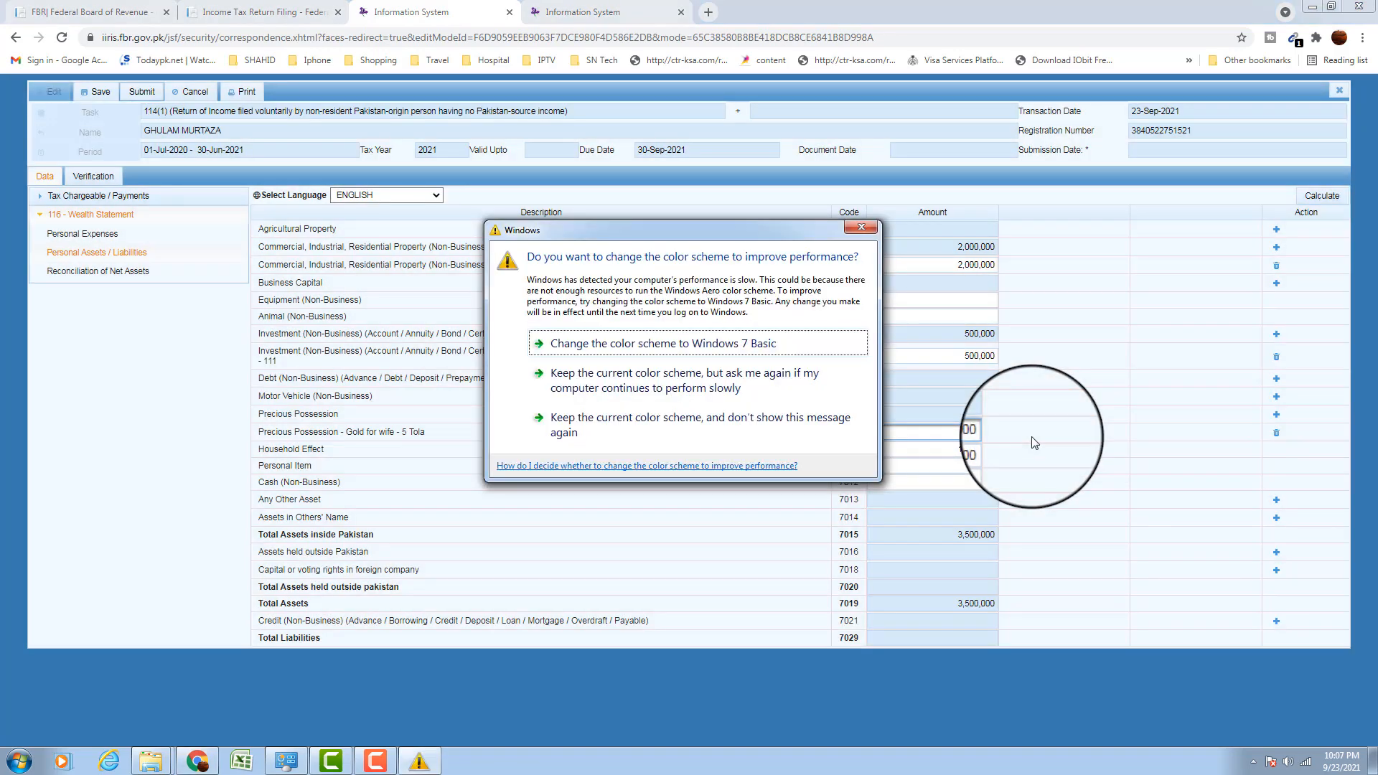
click(861, 226)
drag(955, 436, 1168, 464)
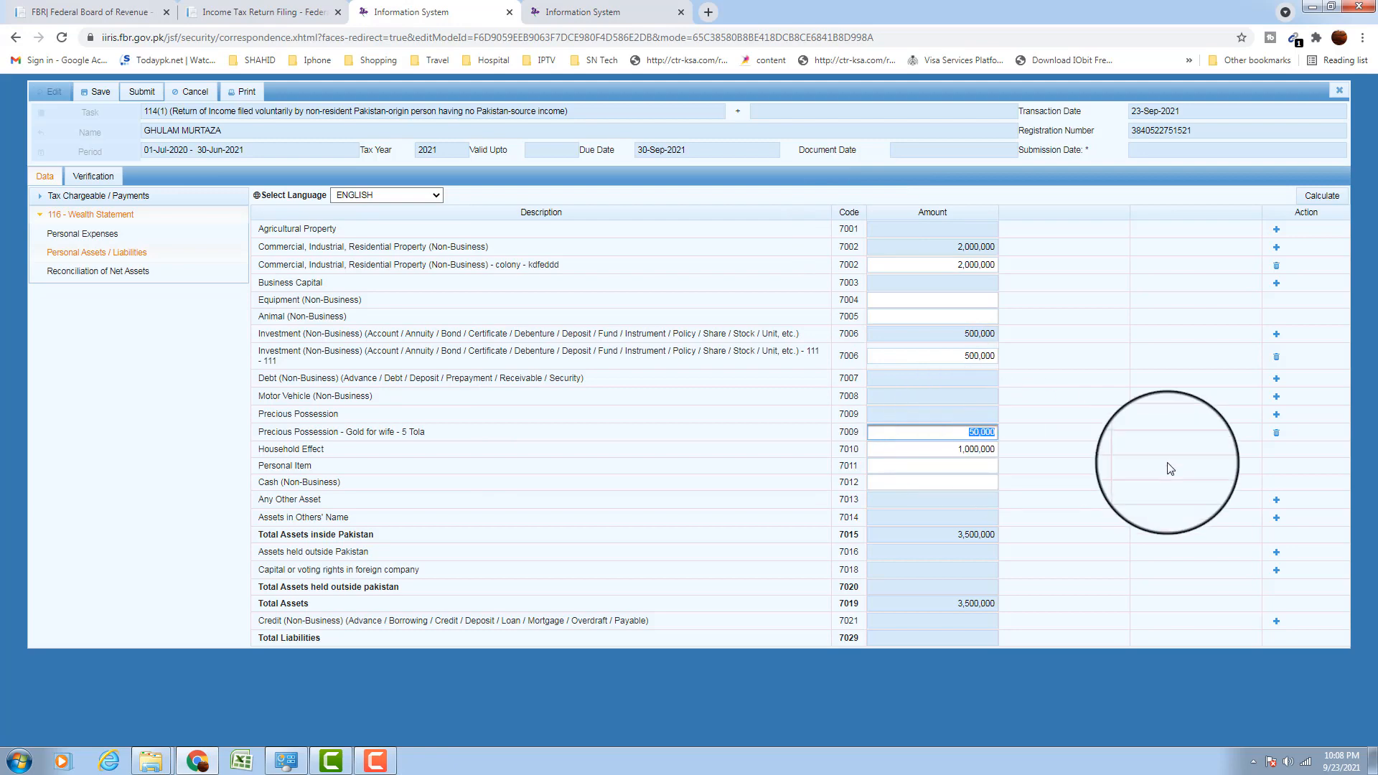
text(500)
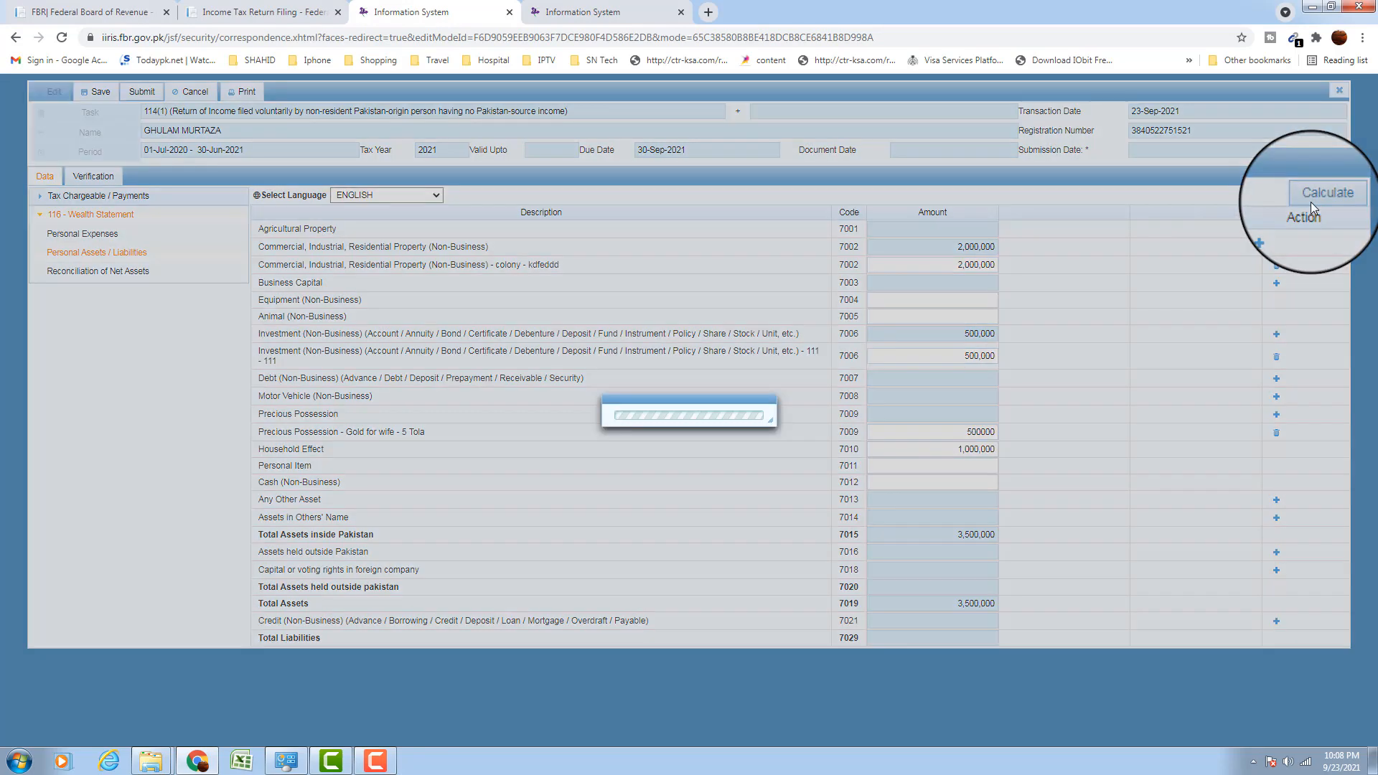
click(1313, 200)
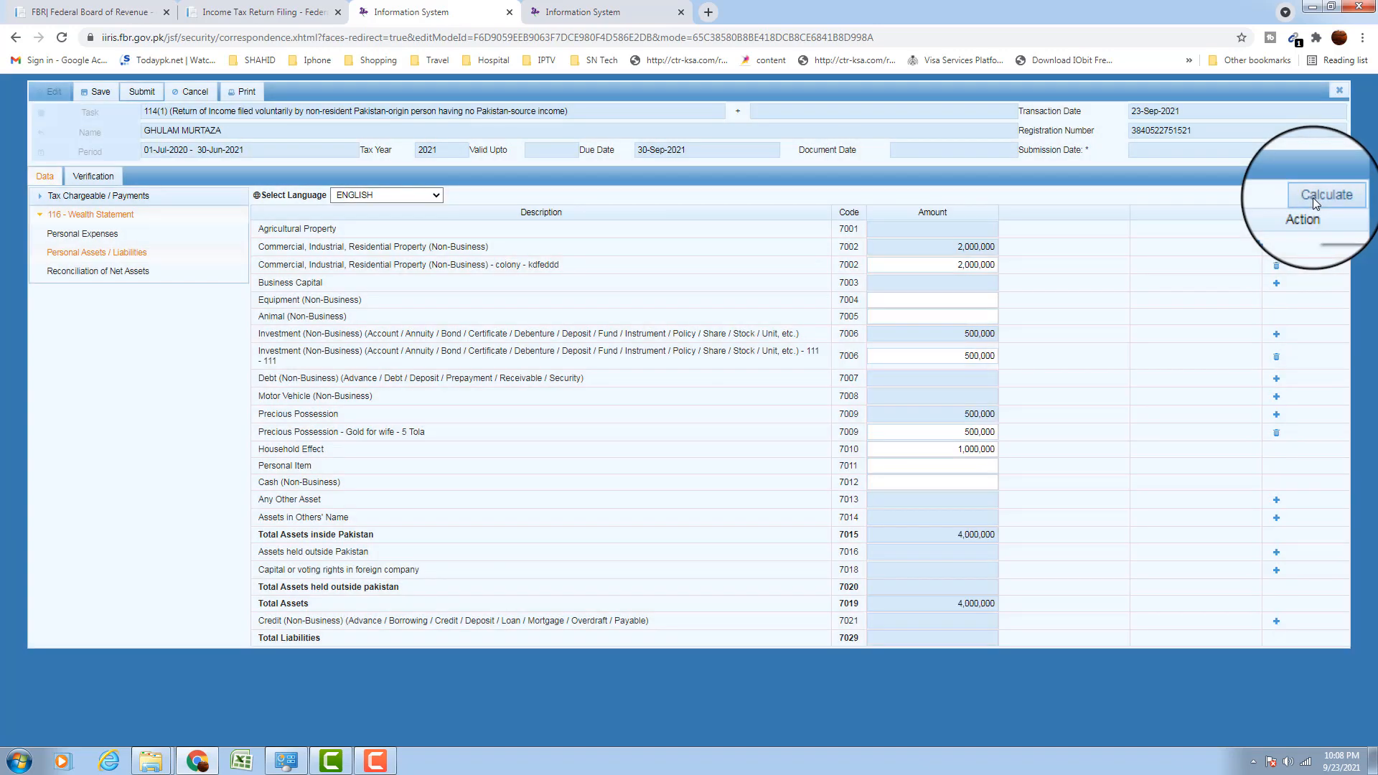
click(78, 276)
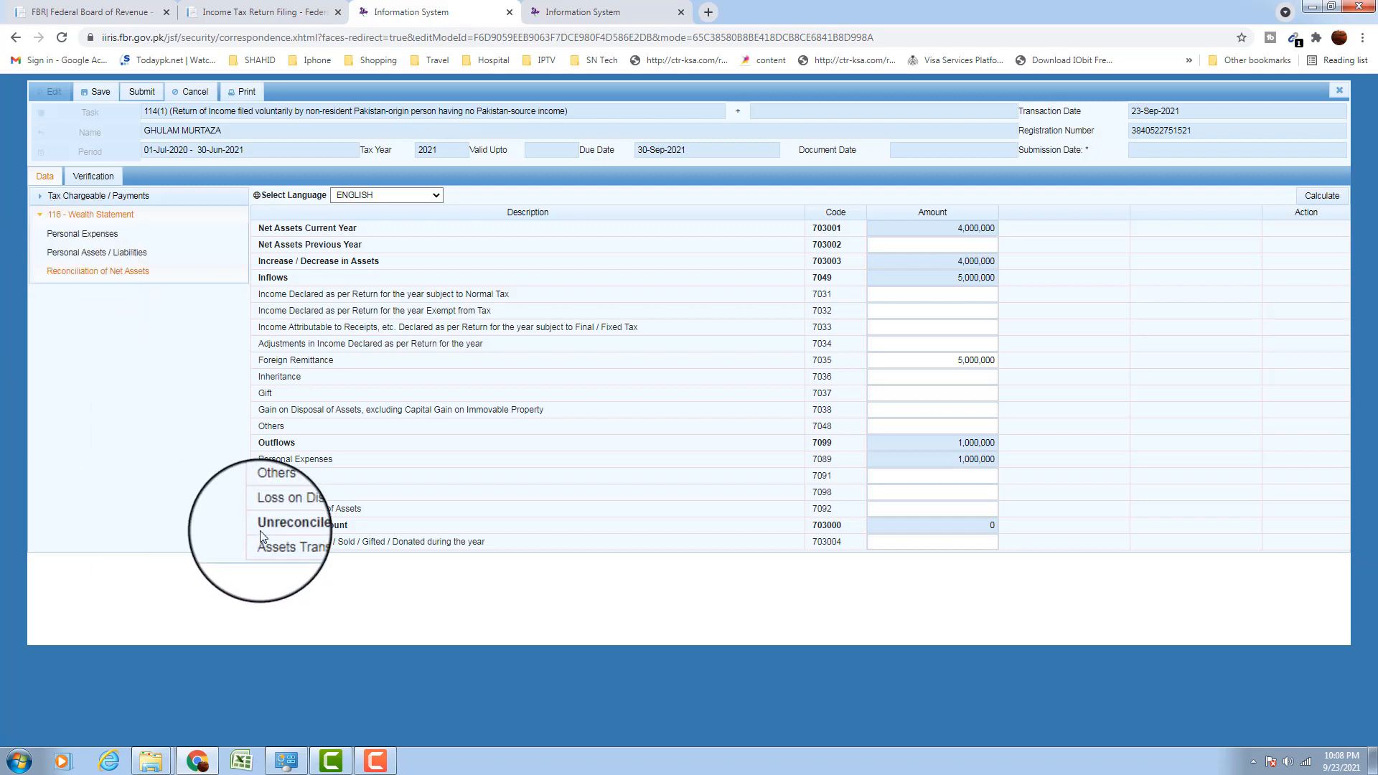
drag(251, 526, 386, 527)
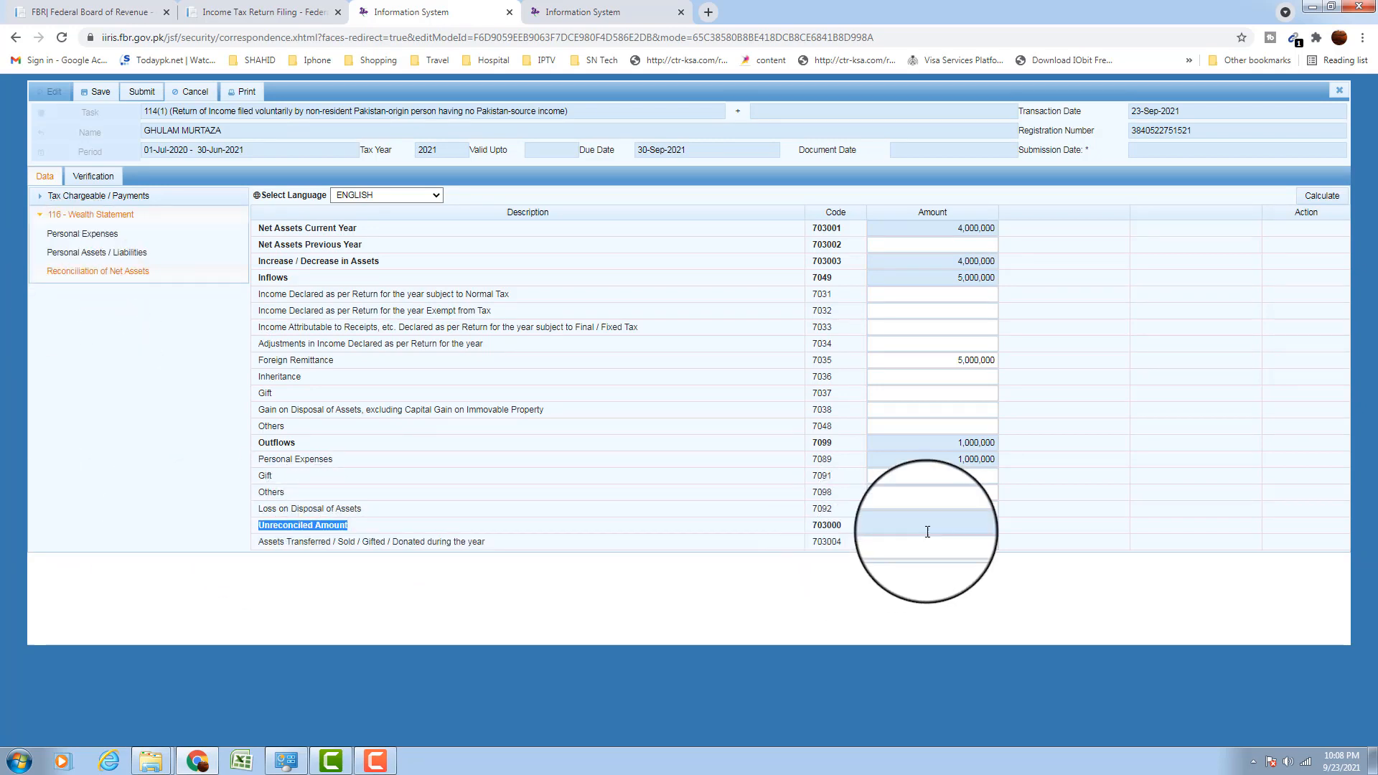
click(983, 527)
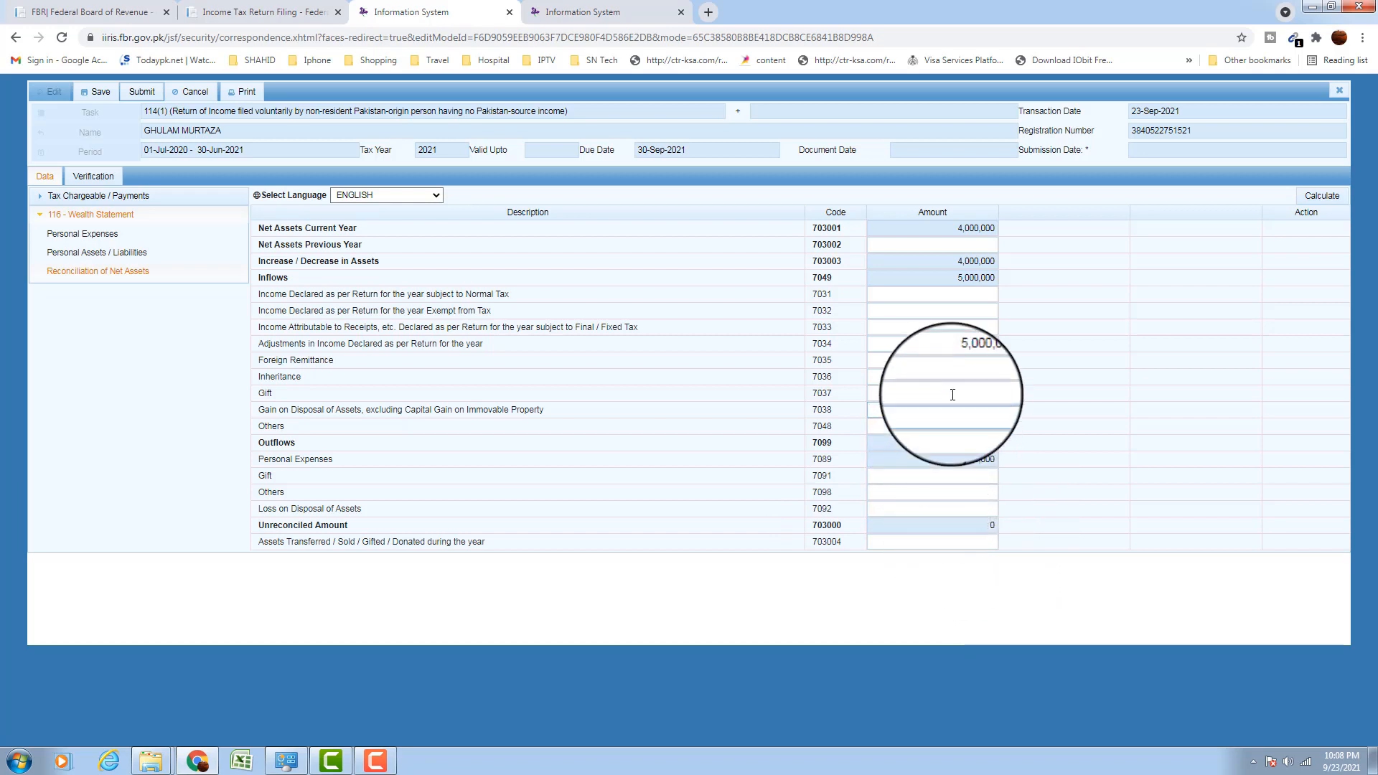
click(953, 364)
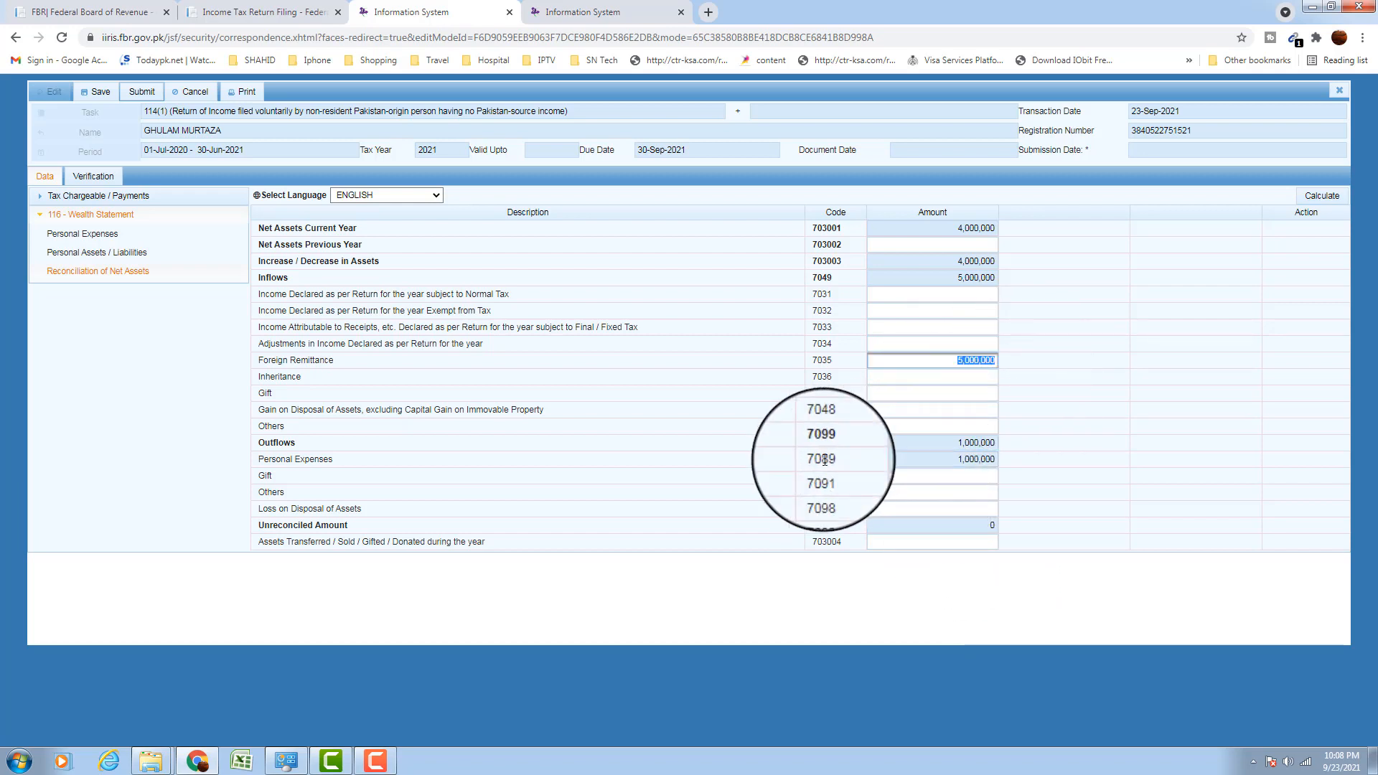
click(965, 446)
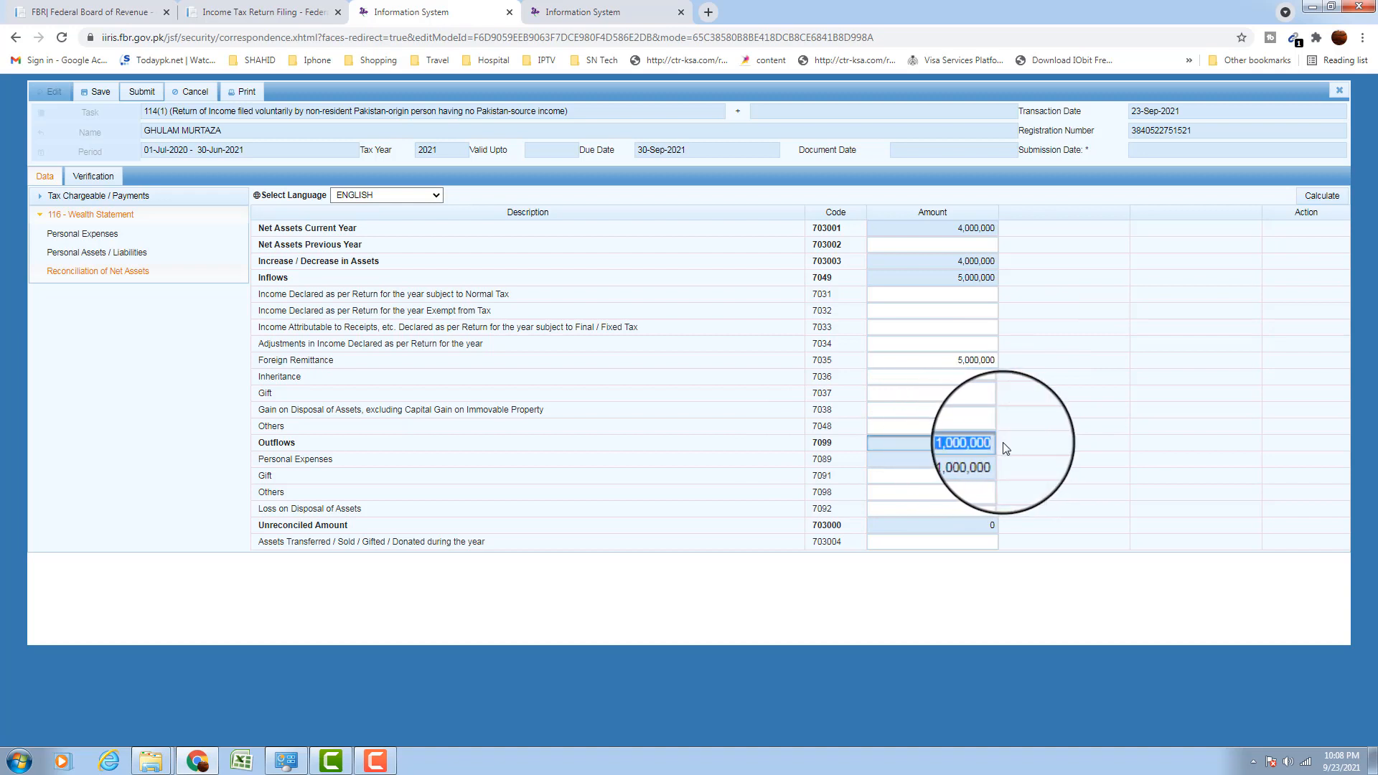
click(981, 460)
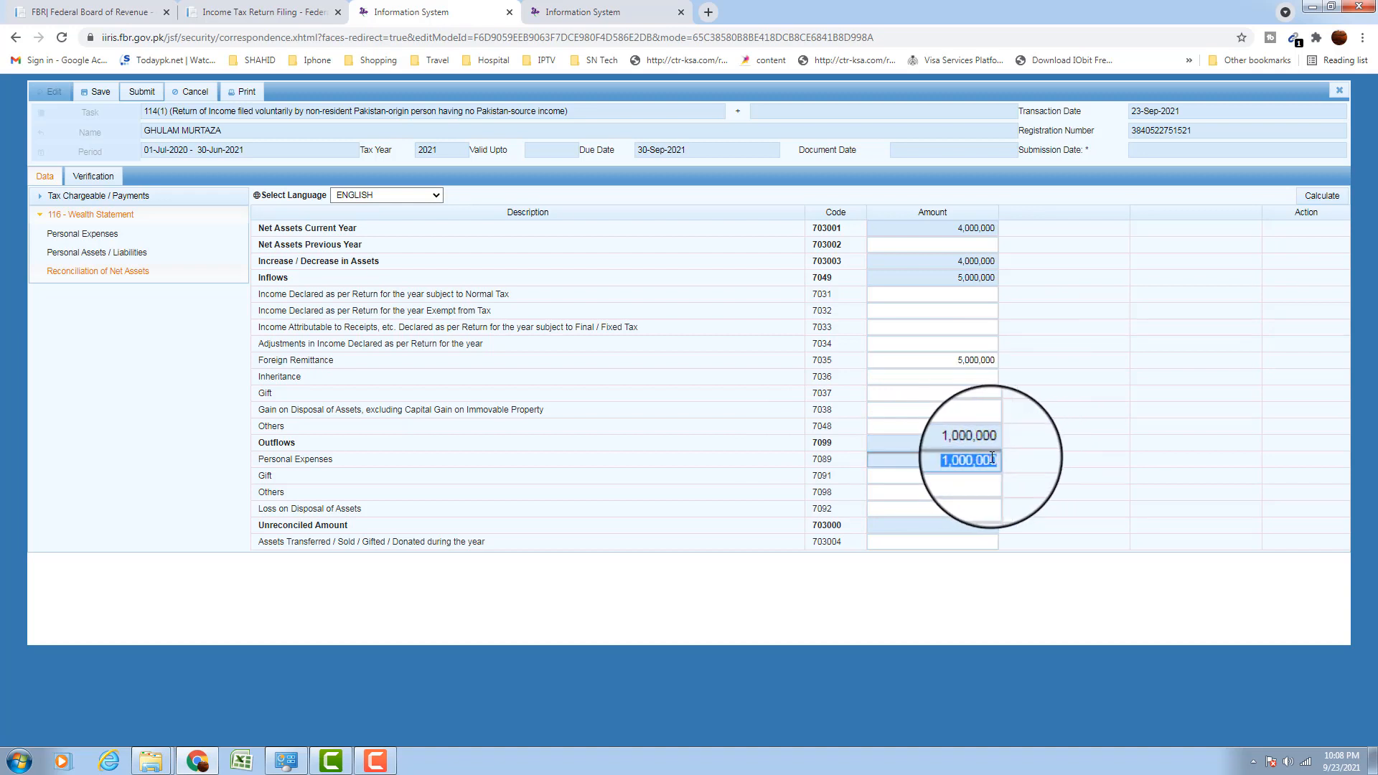
click(1008, 272)
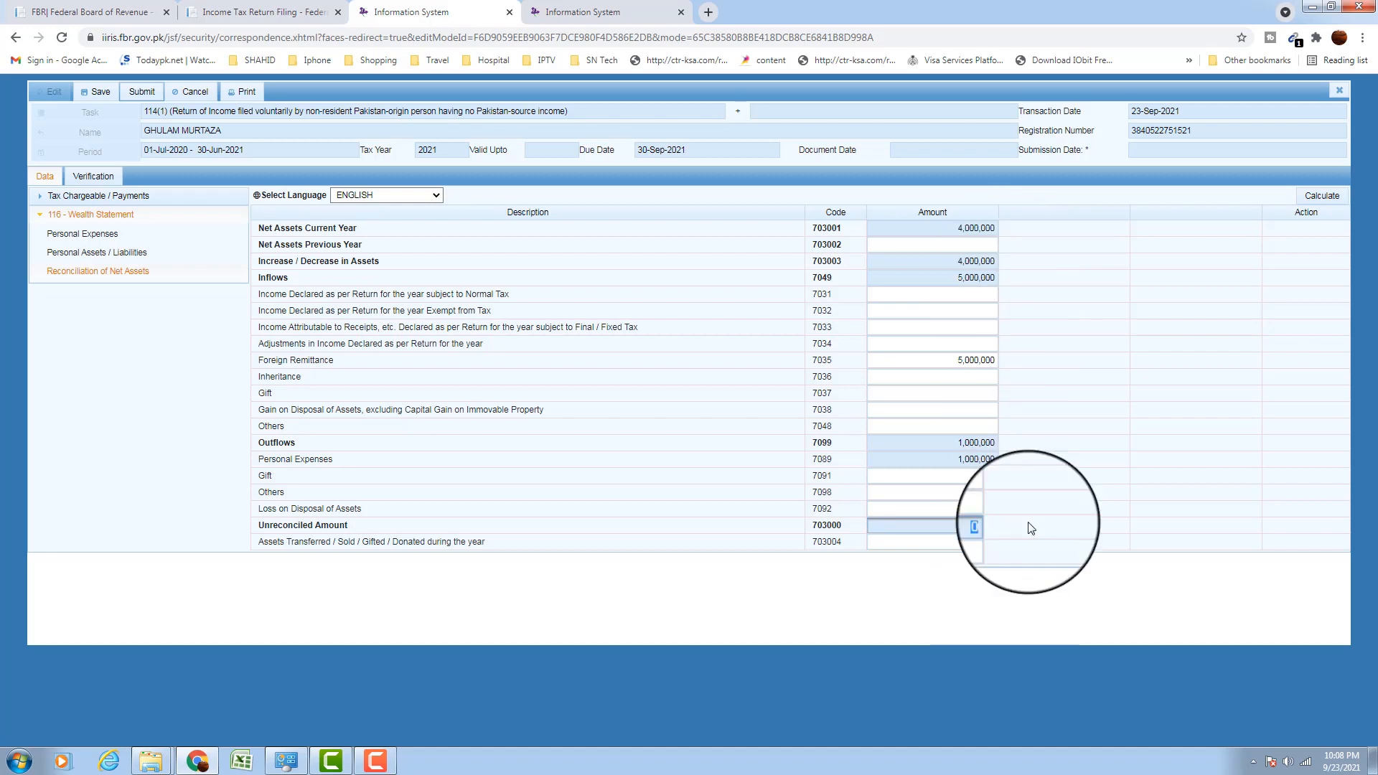
drag(257, 529, 940, 526)
click(968, 525)
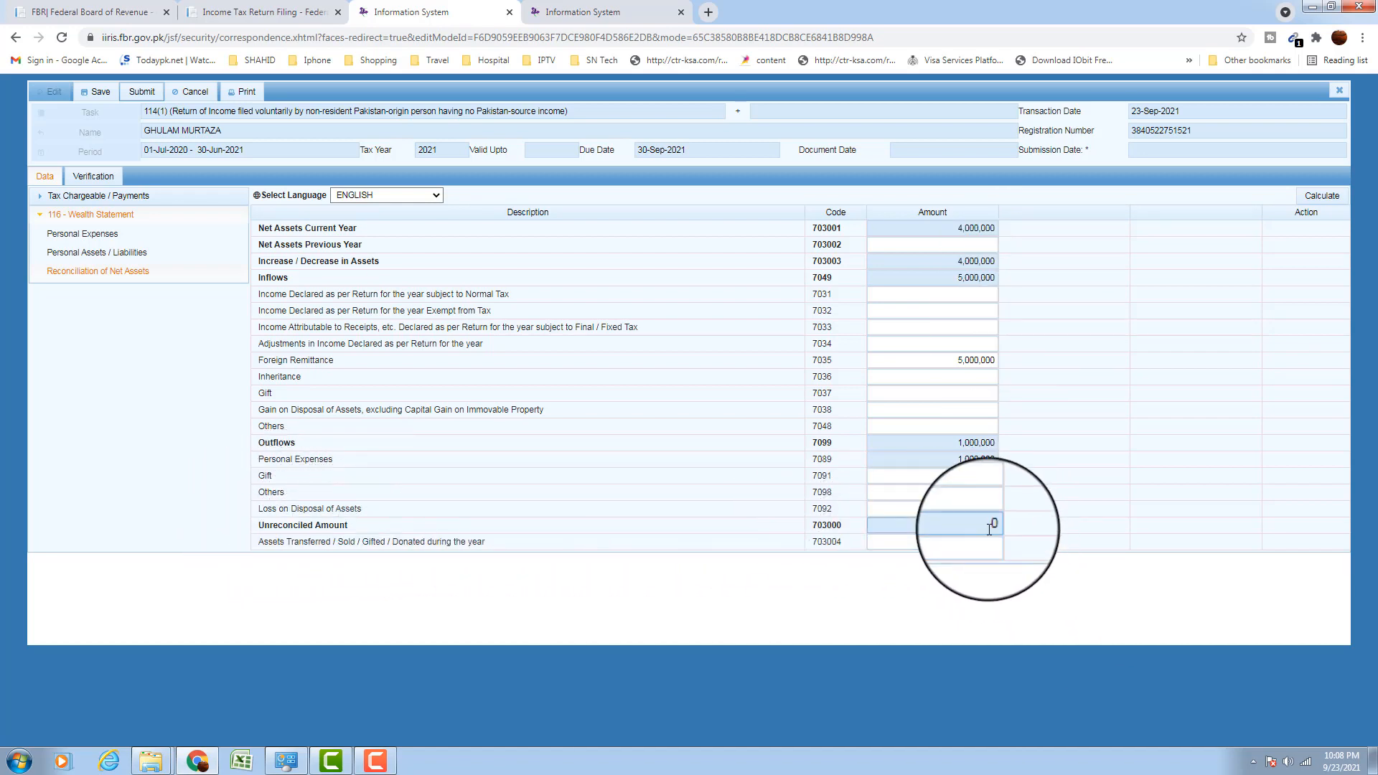
click(1046, 608)
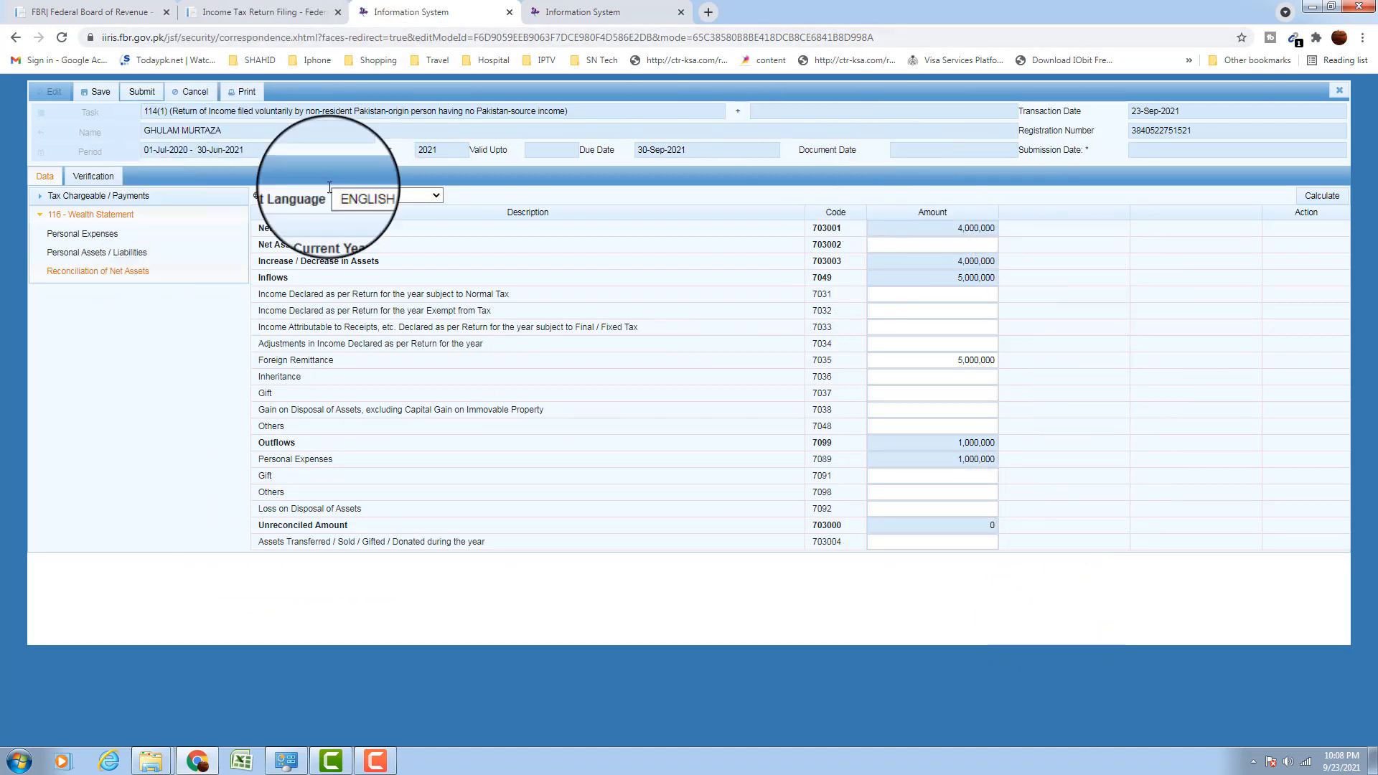
click(140, 91)
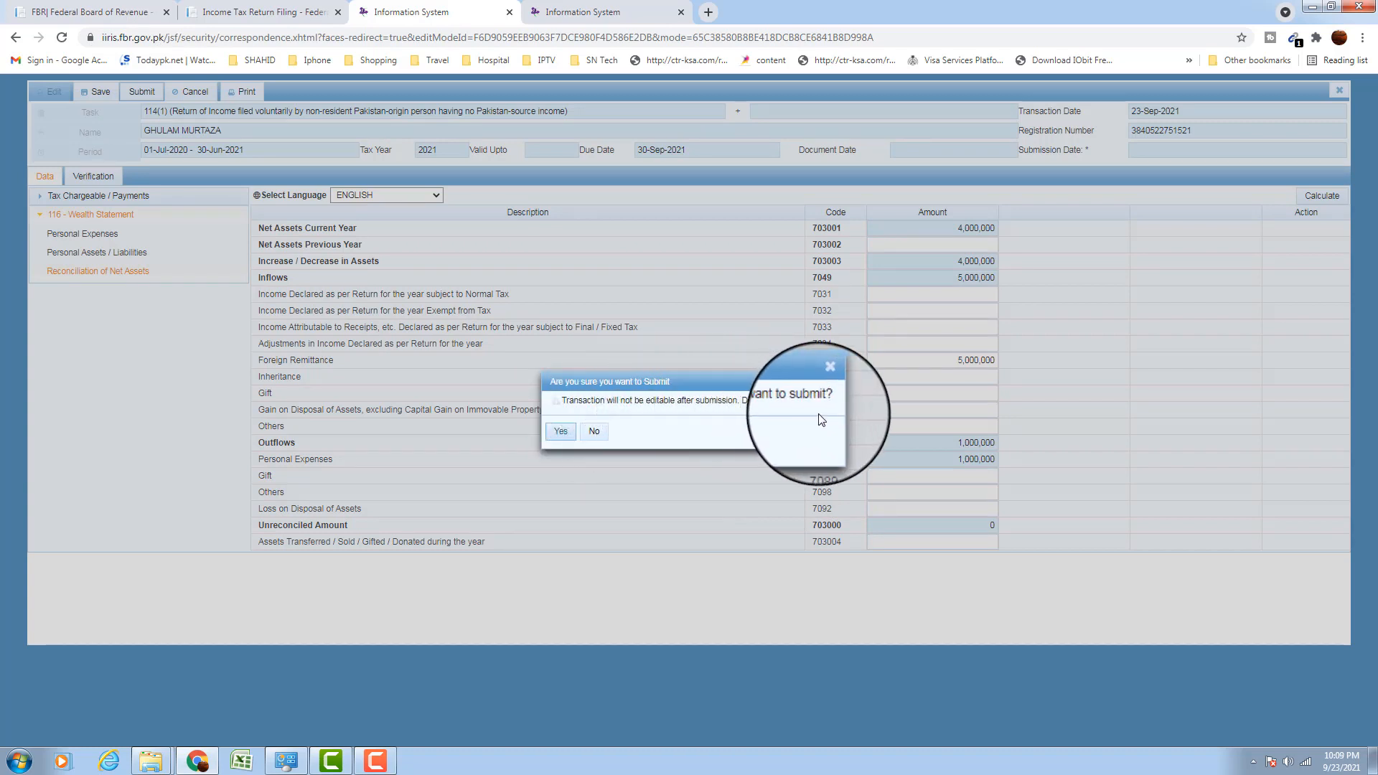
click(595, 429)
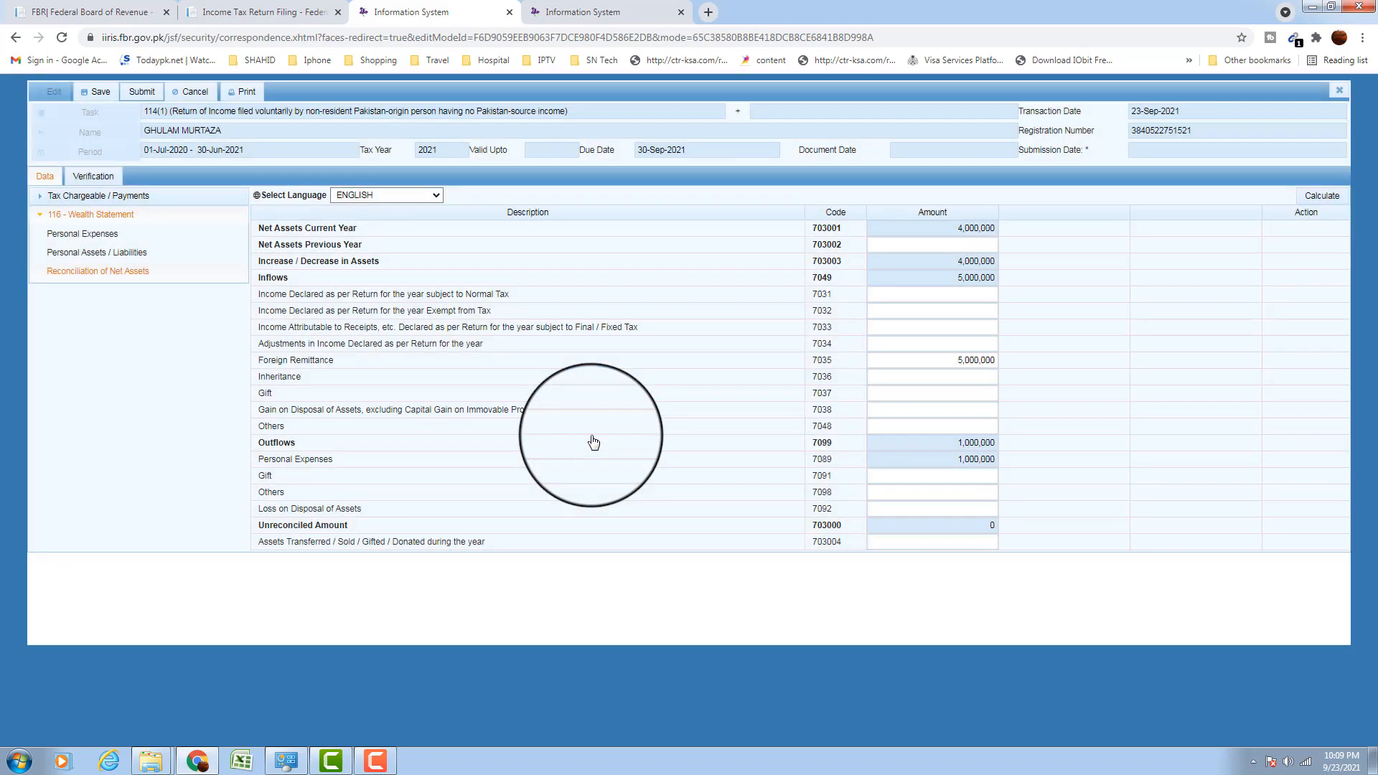